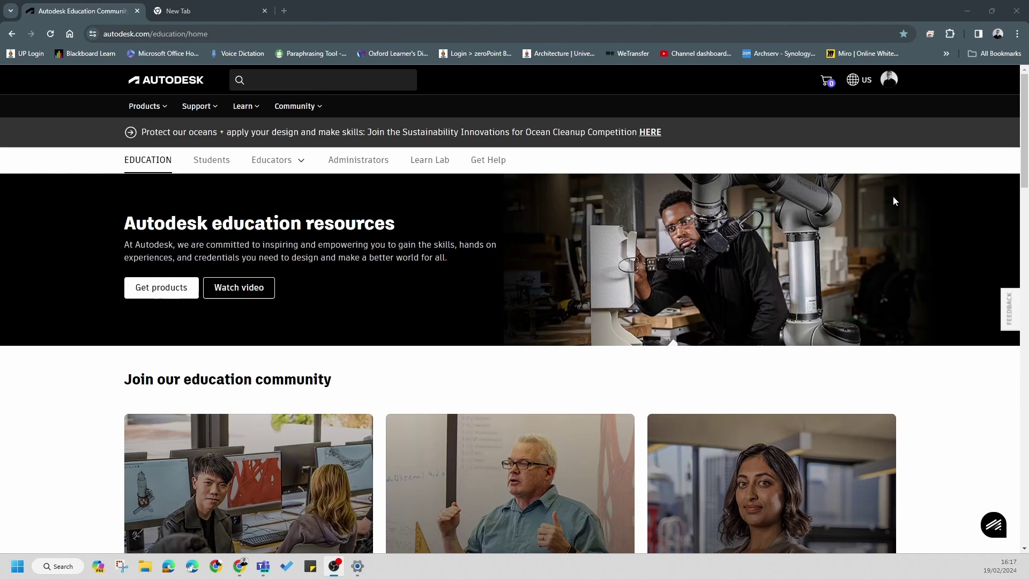
# Go from the Education home page to the Autodesk for students page.
pyautogui.click(211, 167)
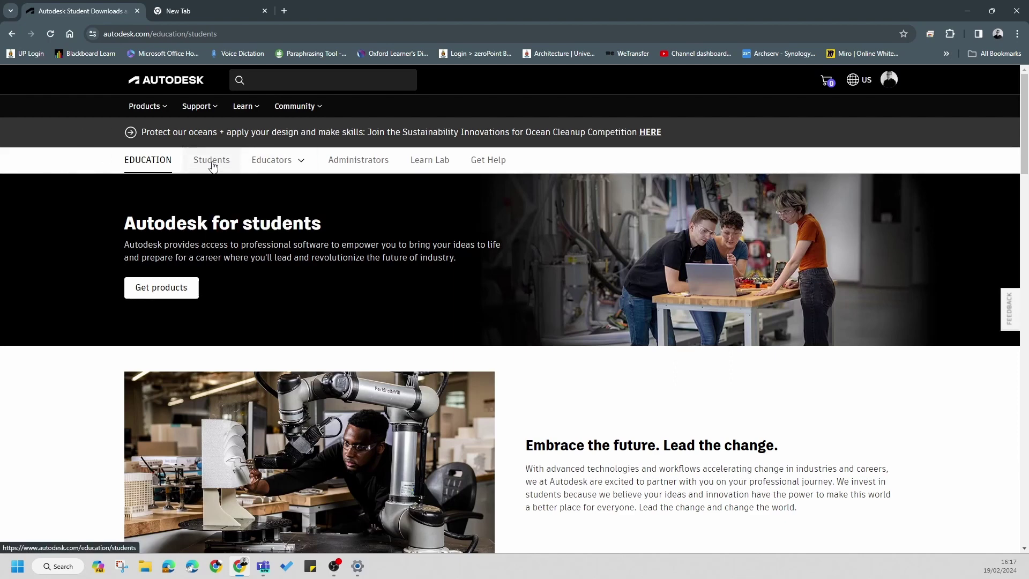
# Open the education product catalogue and scroll down to the AutoCAD, Revit and Fusion product cards.
pyautogui.click(149, 290)
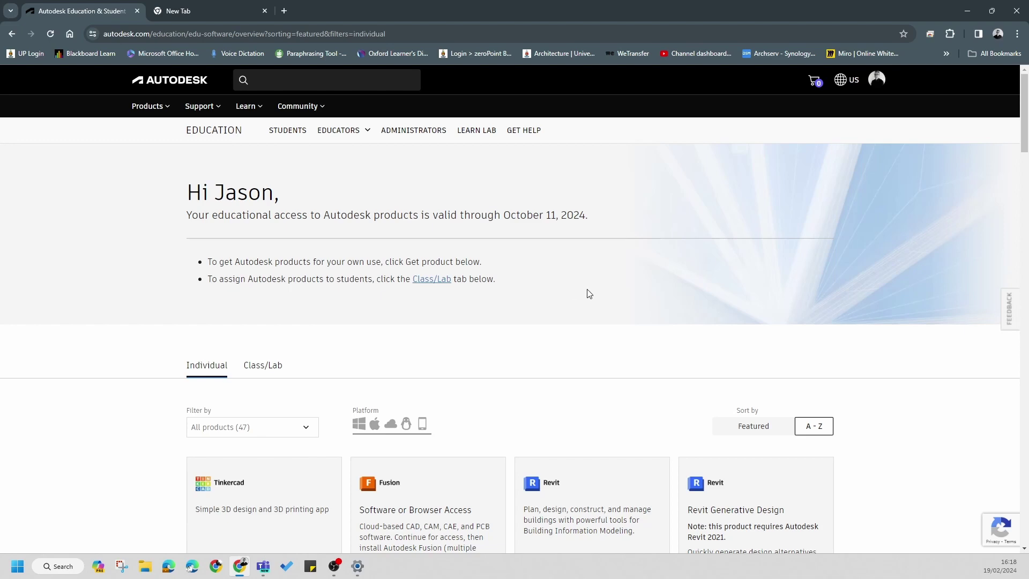
pyautogui.scroll(-4, 595, 294)
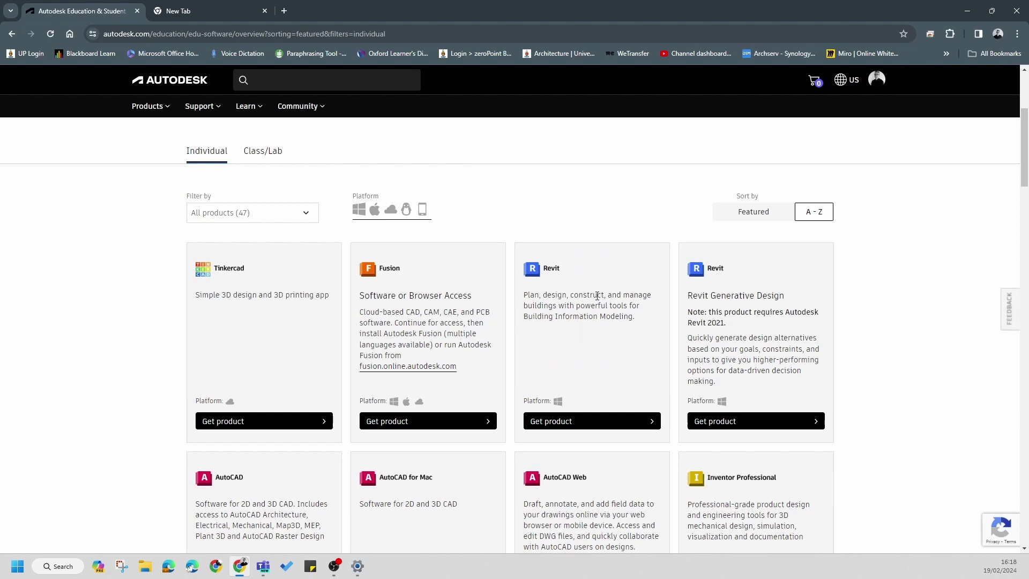
pyautogui.scroll(-2, 321, 348)
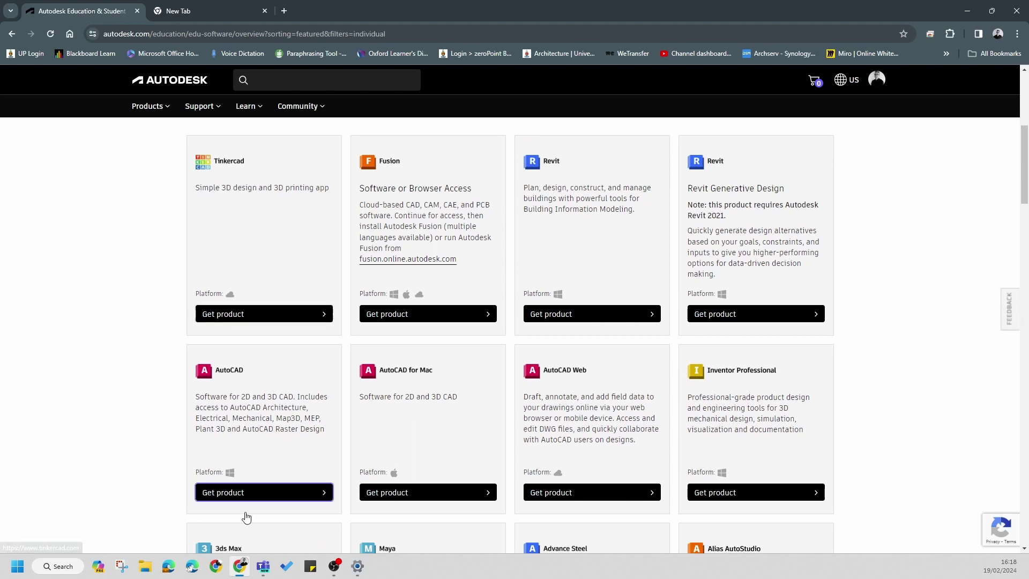
pyautogui.click(93, 34)
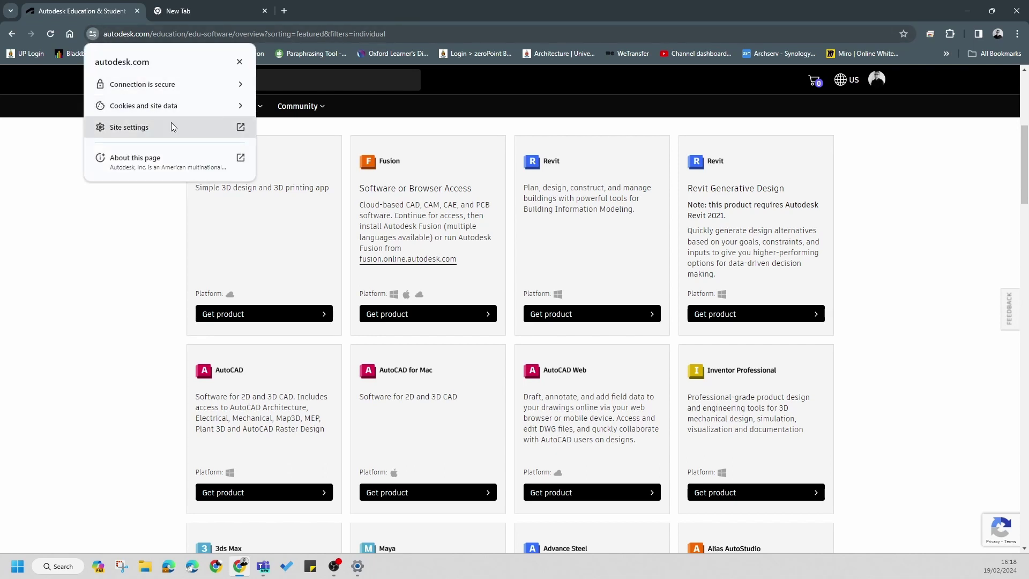
pyautogui.click(144, 128)
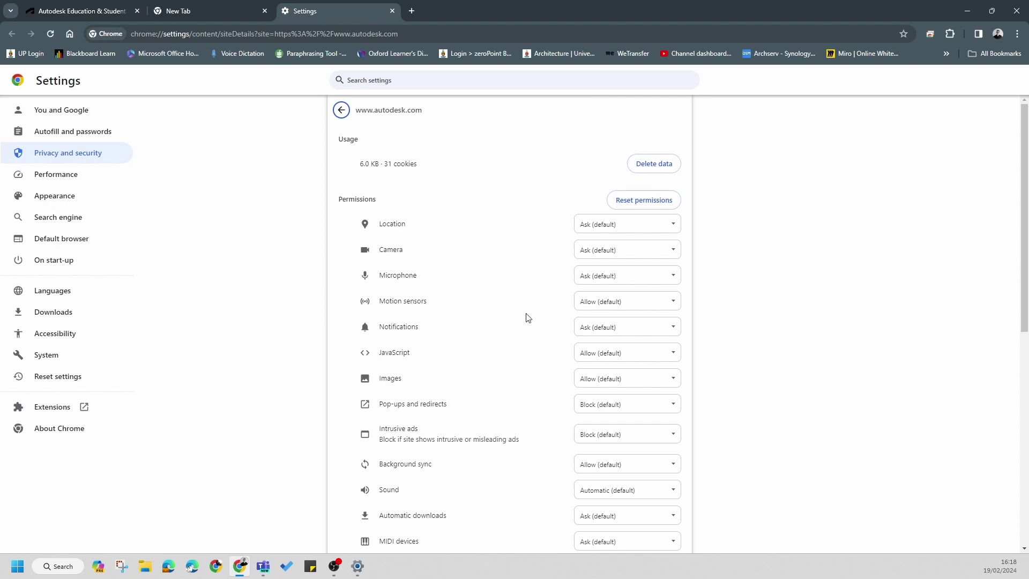
pyautogui.scroll(-2, 541, 252)
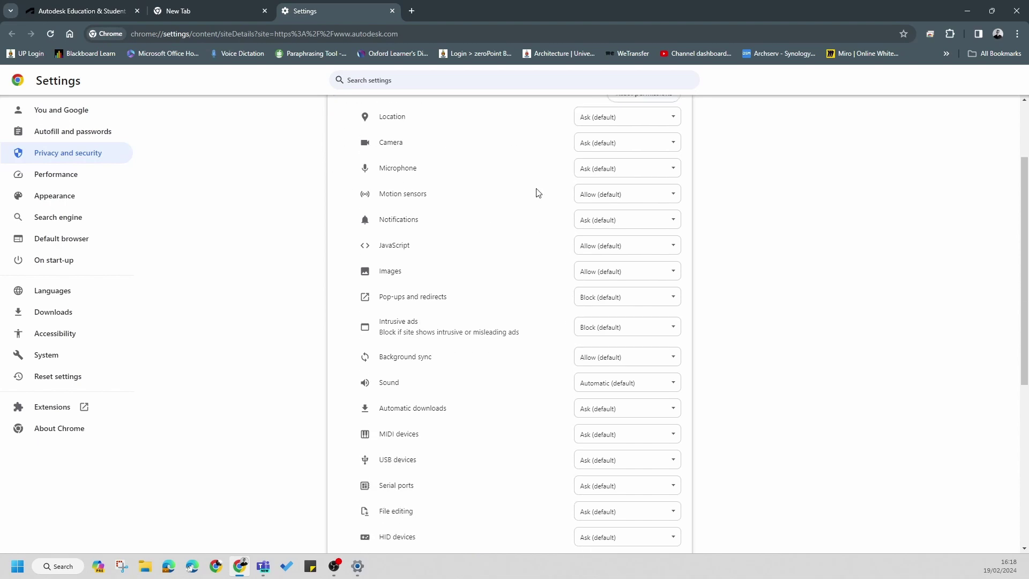
pyautogui.scroll(-5, 508, 252)
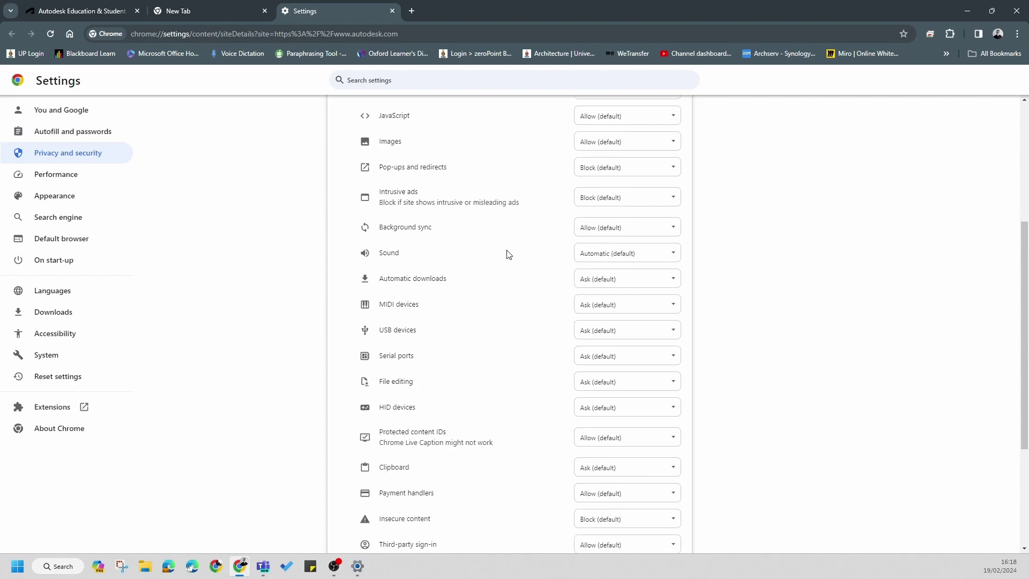
pyautogui.scroll(-1, 430, 422)
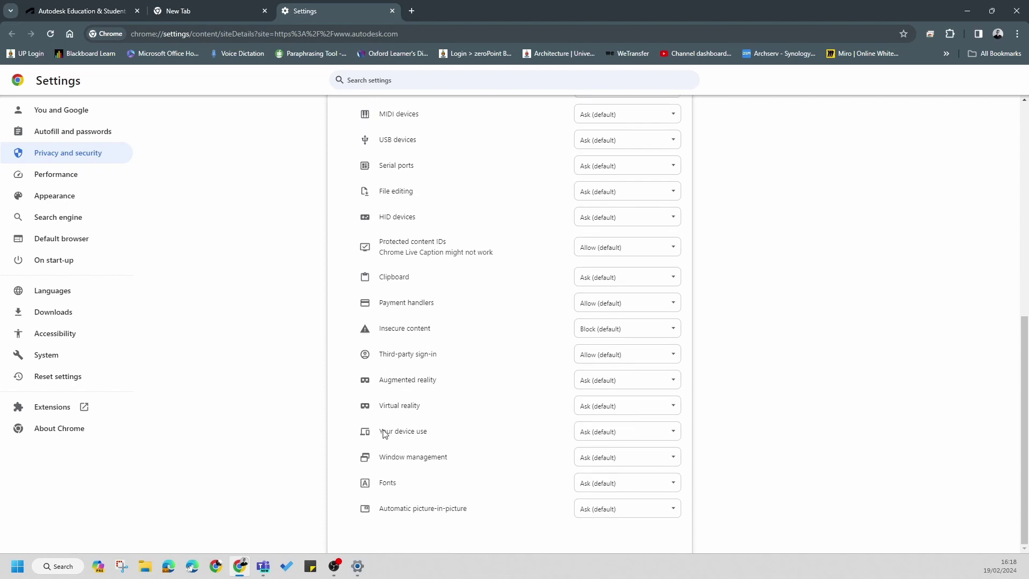
pyautogui.scroll(5, 496, 301)
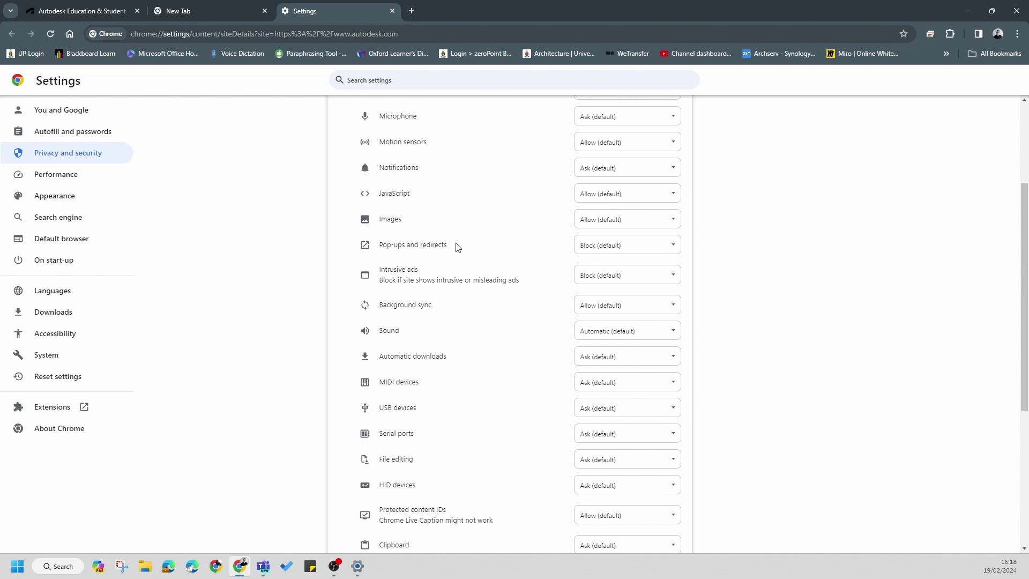
pyautogui.click(651, 255)
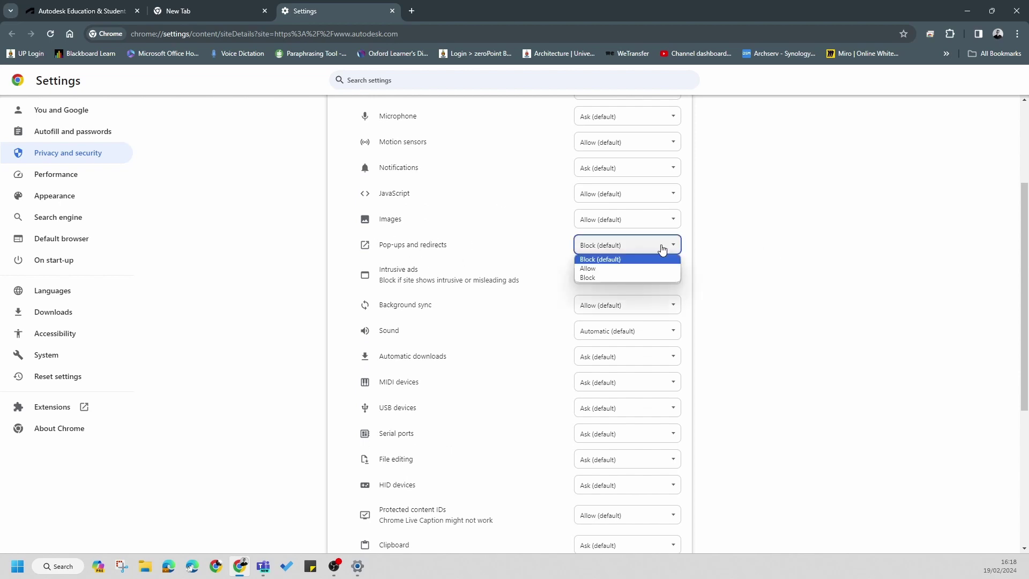
pyautogui.click(598, 274)
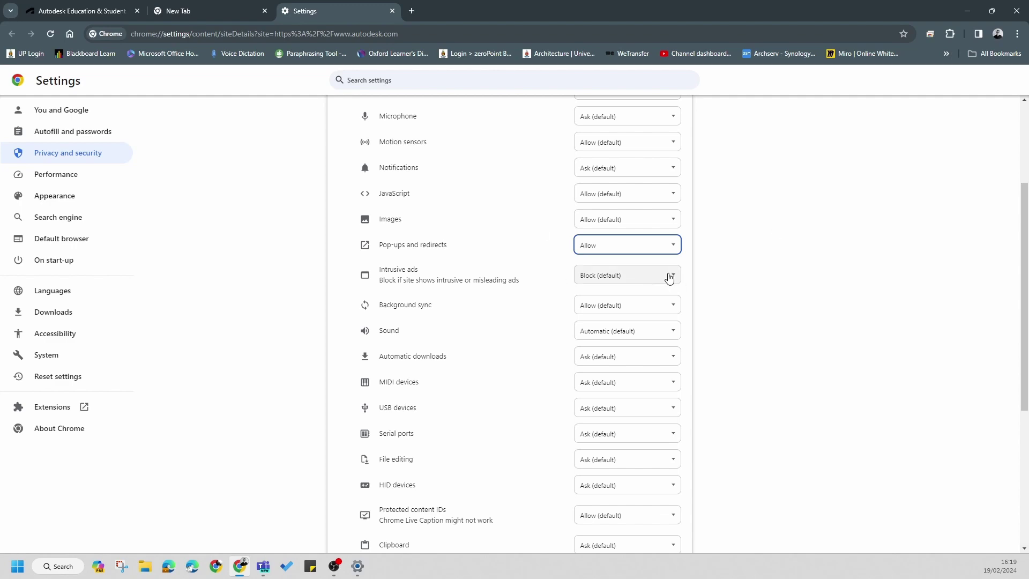
pyautogui.scroll(3, 731, 416)
pyautogui.scroll(-8, 655, 390)
pyautogui.scroll(8, 665, 362)
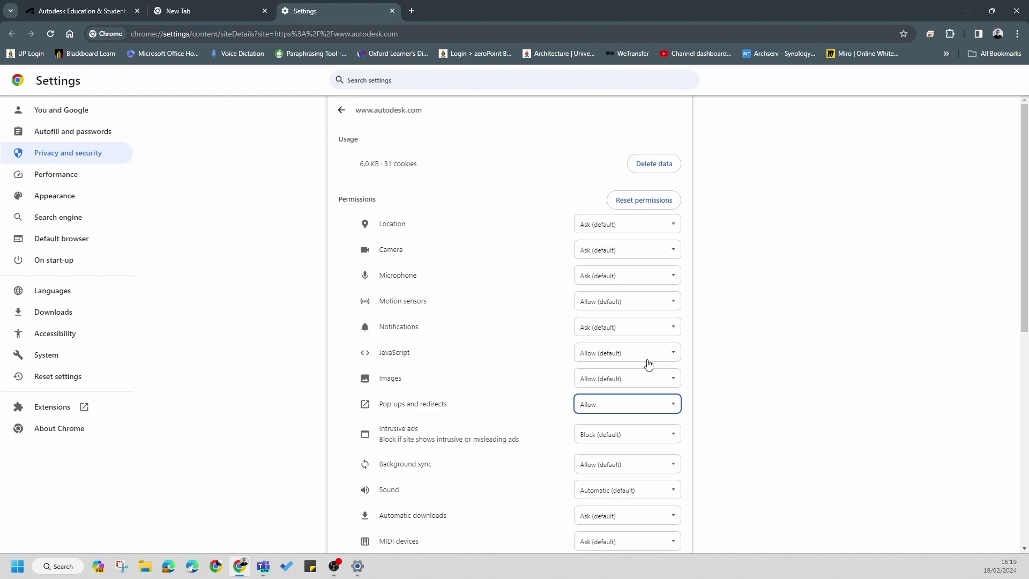
# Reload the catalogue and show AutoCAD's Windows, 2024, English install and download choices.
pyautogui.click(204, 9)
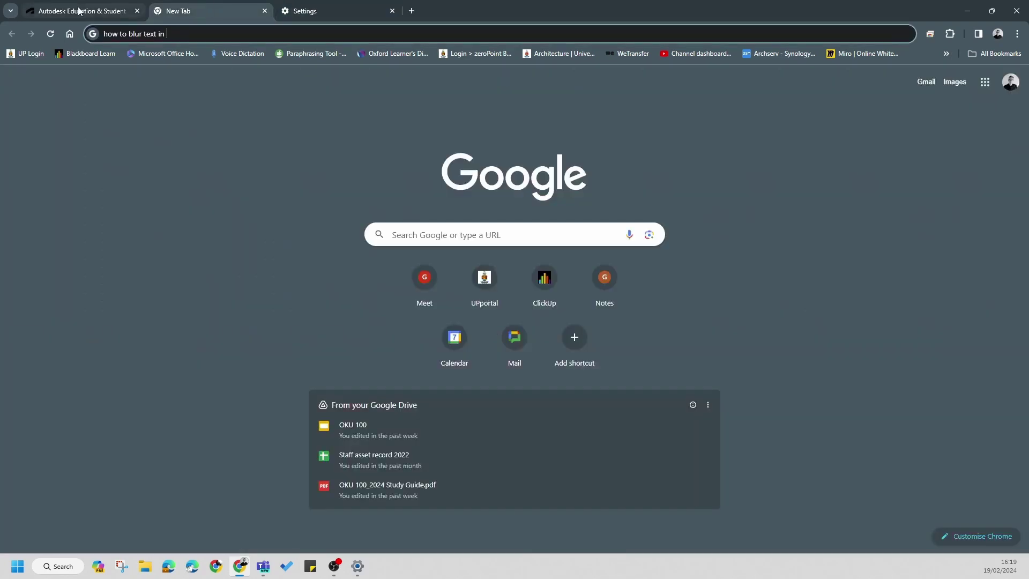
pyautogui.click(81, 11)
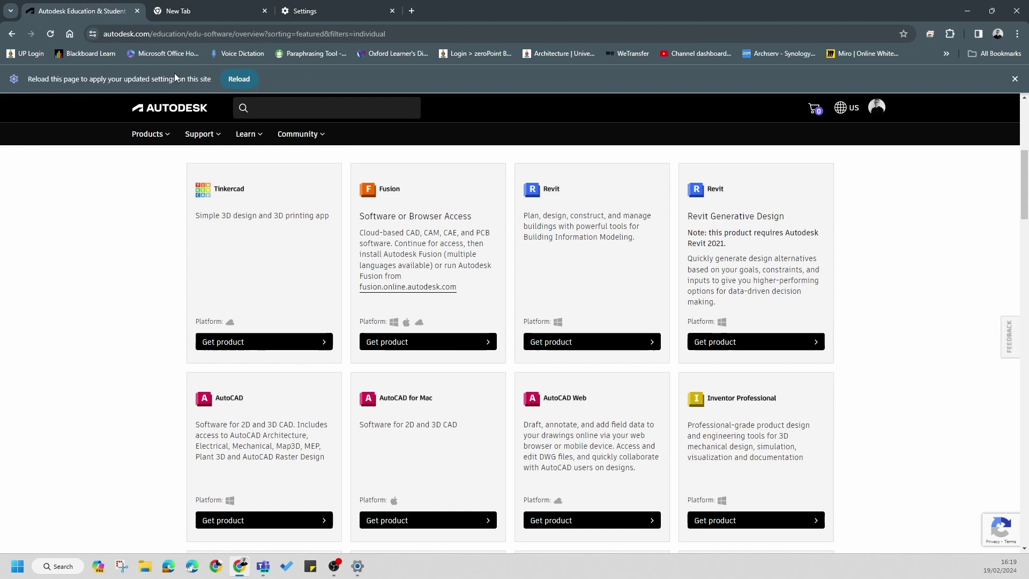
pyautogui.click(240, 80)
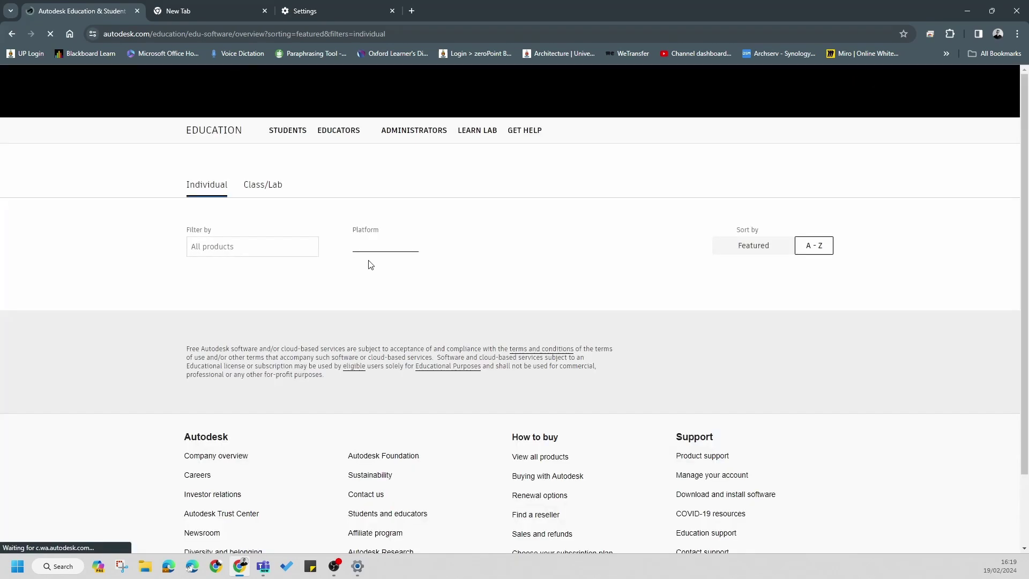
pyautogui.click(262, 181)
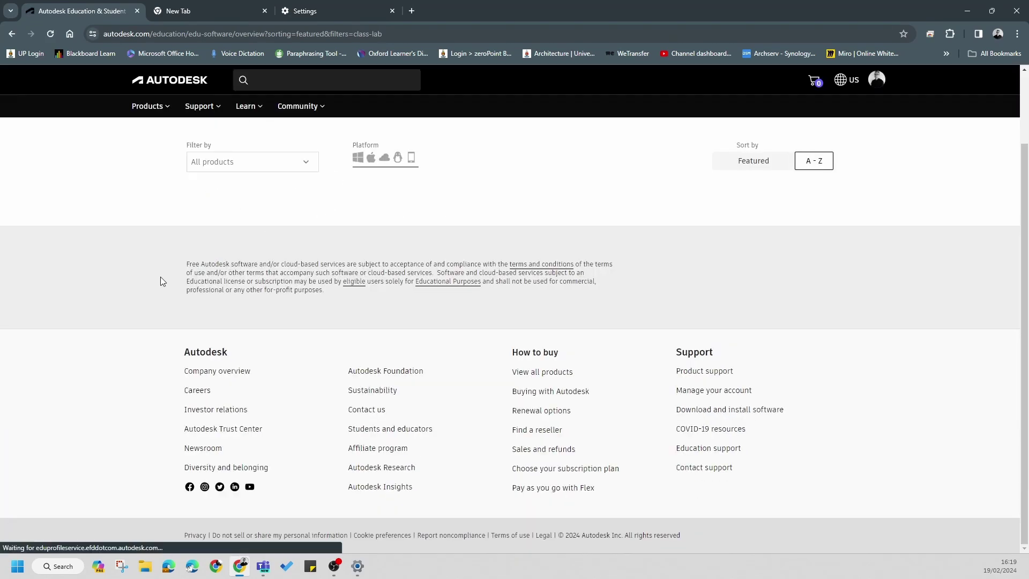
pyautogui.scroll(-4, 375, 348)
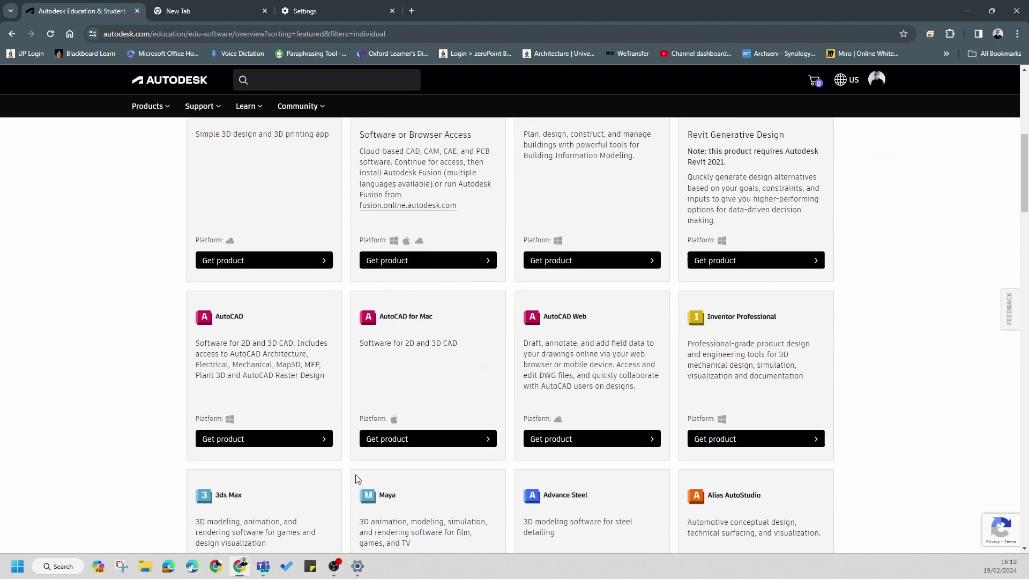
pyautogui.click(323, 440)
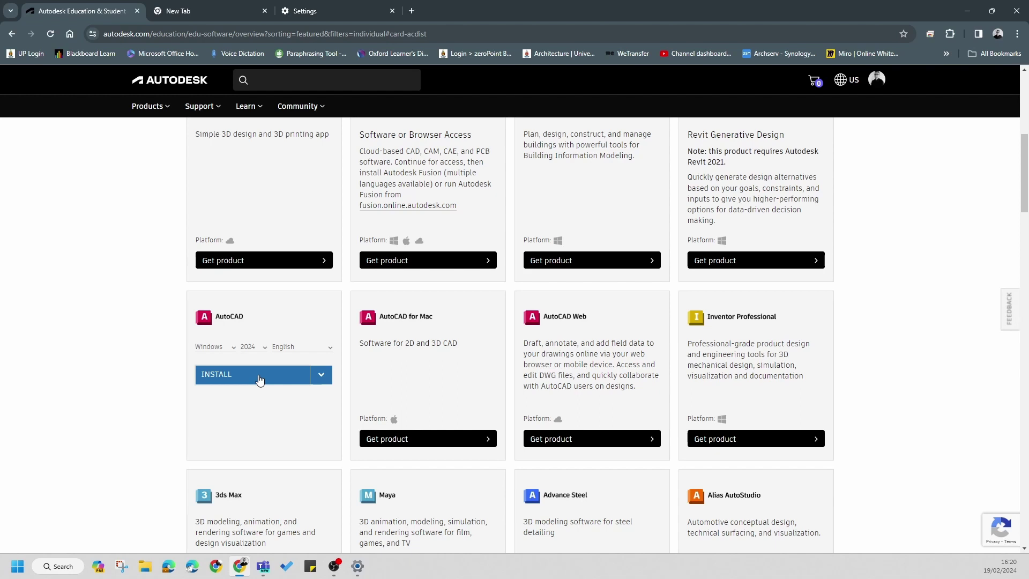
pyautogui.click(320, 379)
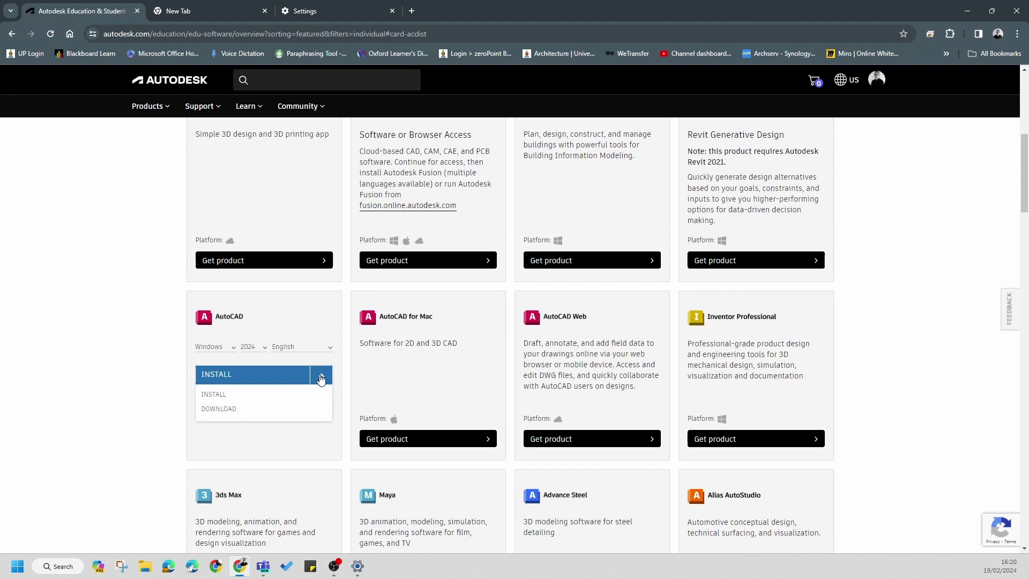
# Download AutoCAD 2024 and save the first installer part to the Desktop.
pyautogui.click(221, 410)
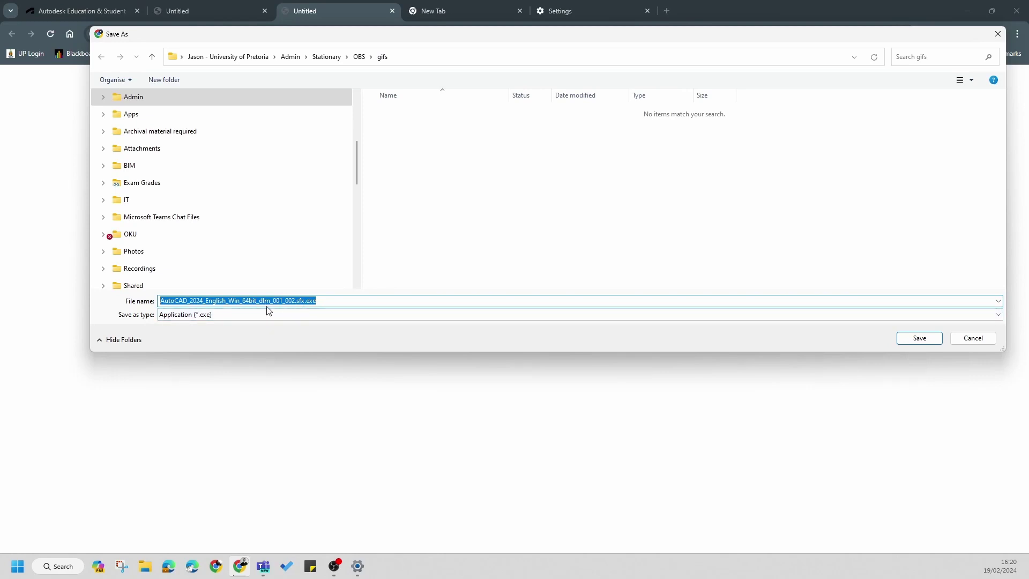
pyautogui.scroll(3, 257, 230)
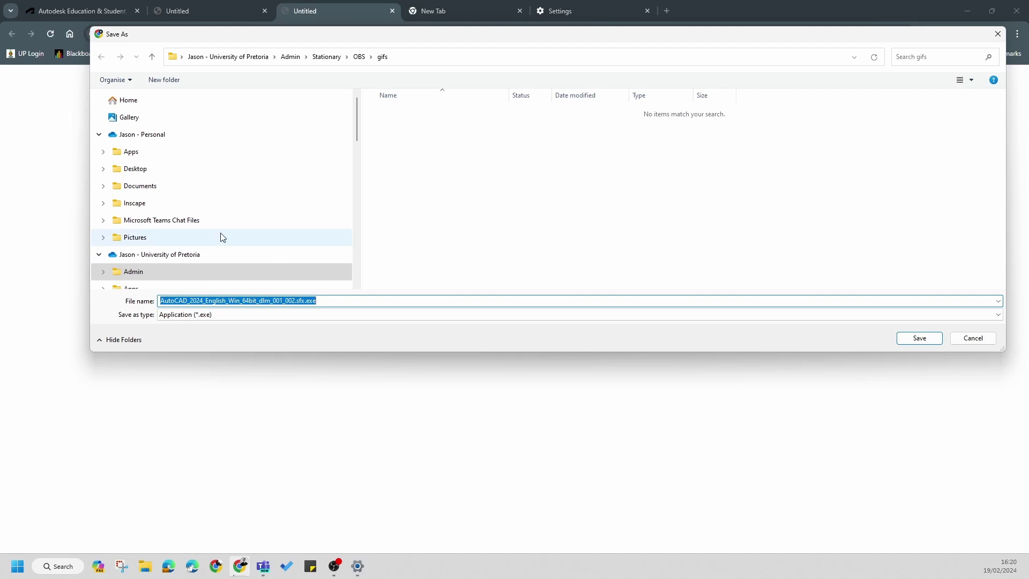
pyautogui.scroll(-7, 222, 249)
pyautogui.click(127, 184)
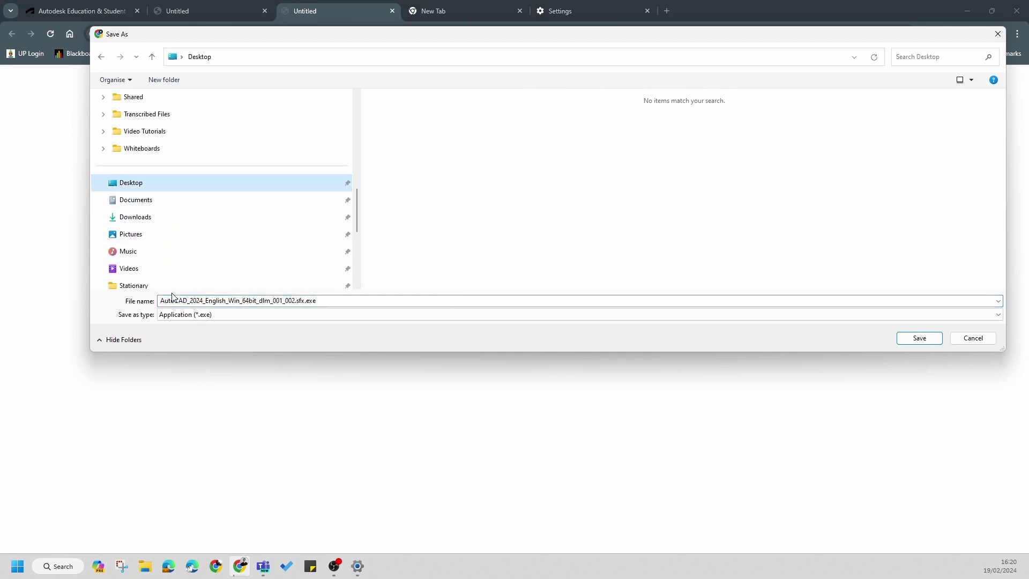
pyautogui.click(930, 341)
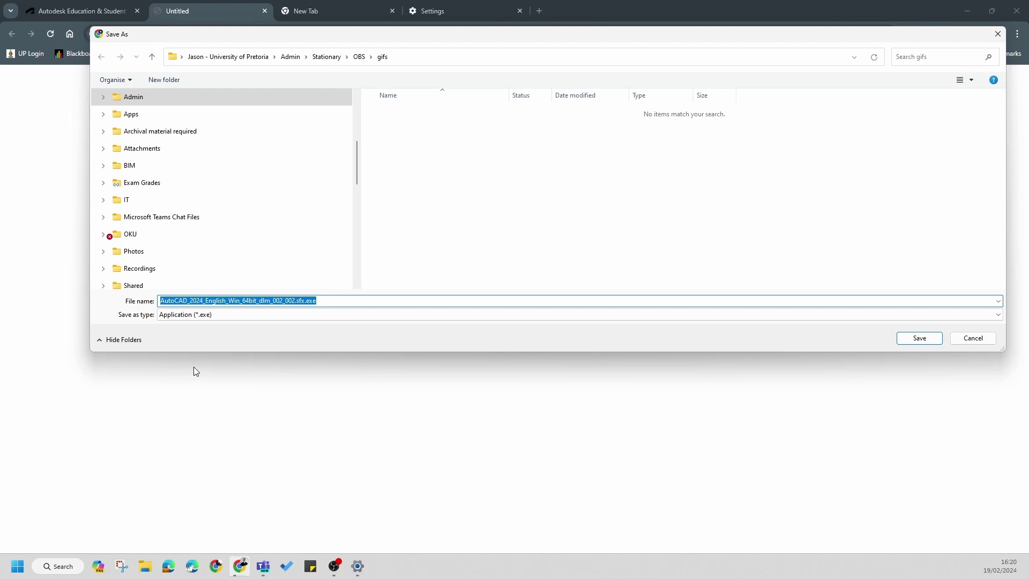
# Save the second installer part, then pause both AutoCAD installer downloads.
pyautogui.click(903, 341)
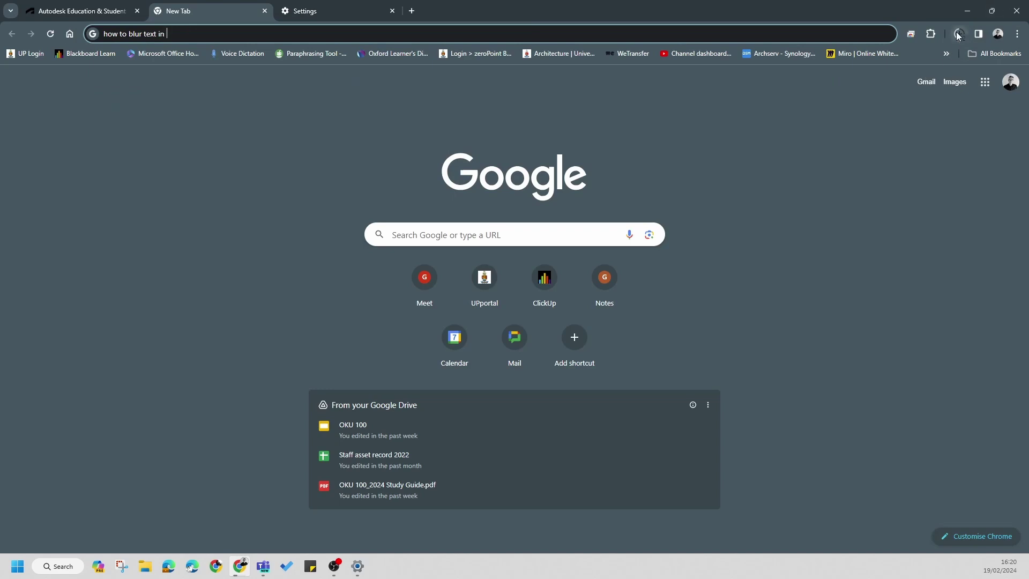
pyautogui.click(959, 33)
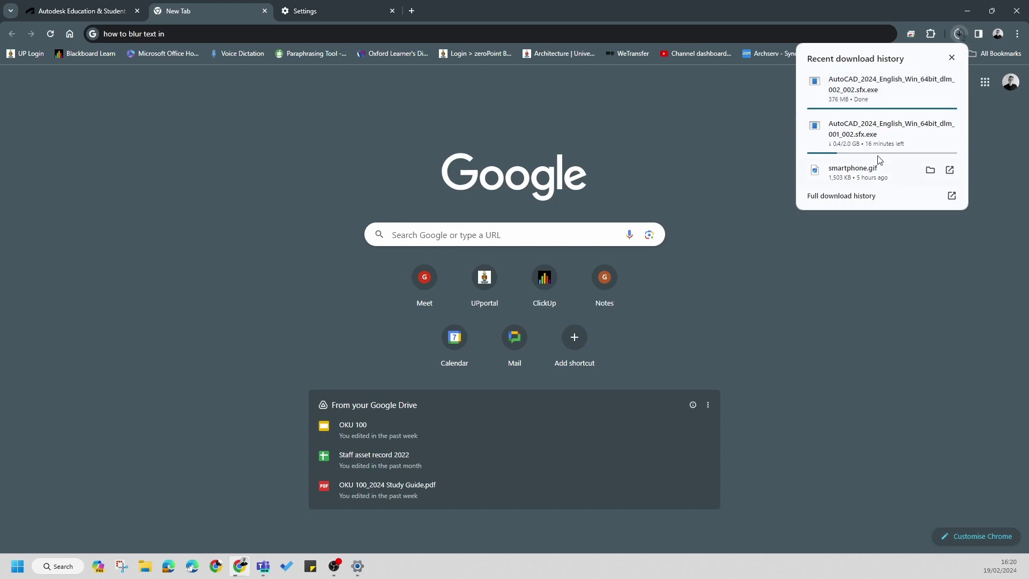
pyautogui.click(931, 80)
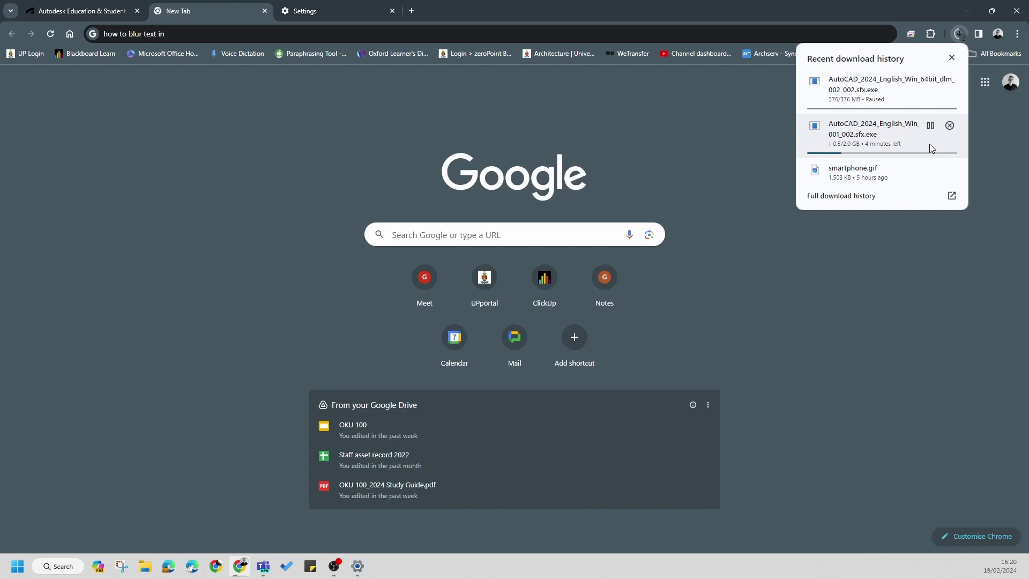
pyautogui.click(930, 128)
pyautogui.click(113, 5)
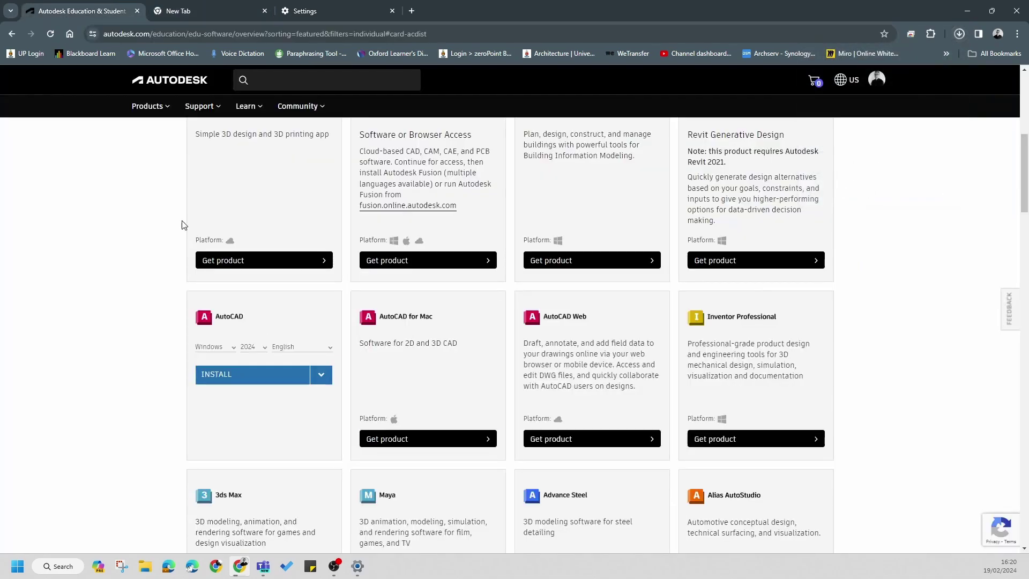
pyautogui.scroll(-3, 354, 257)
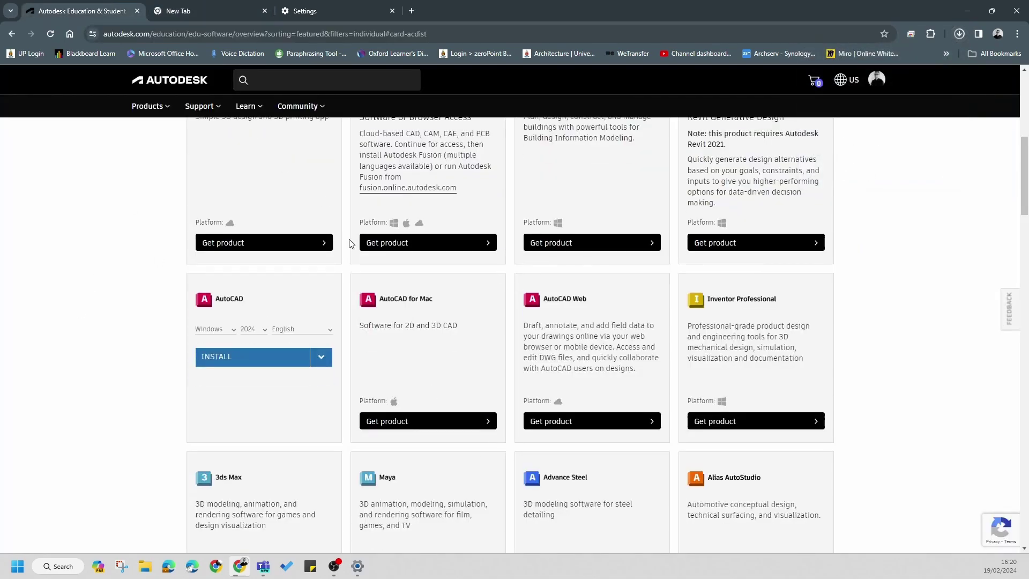
pyautogui.scroll(4, 338, 274)
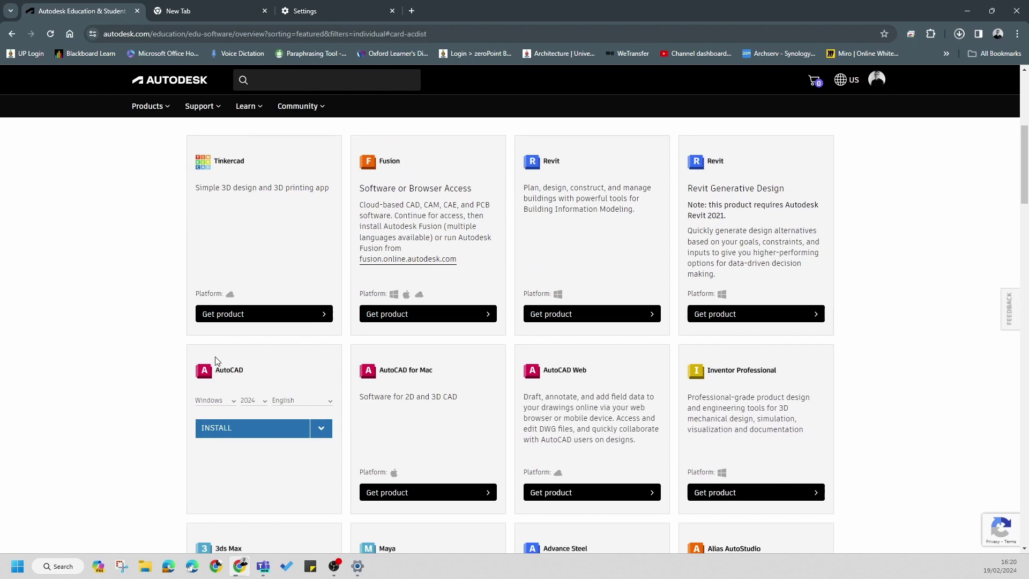
pyautogui.scroll(-2, 442, 273)
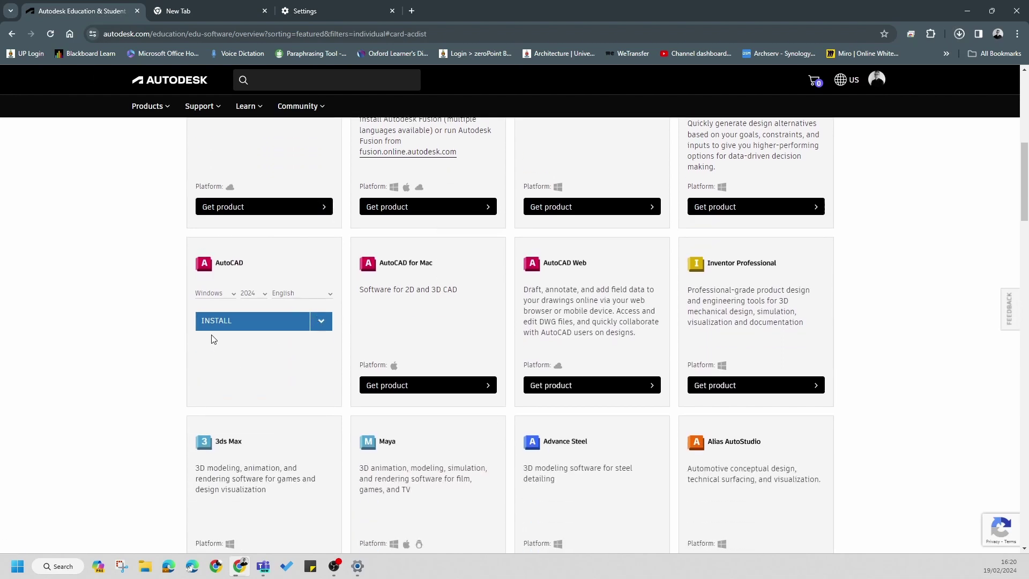
pyautogui.click(246, 328)
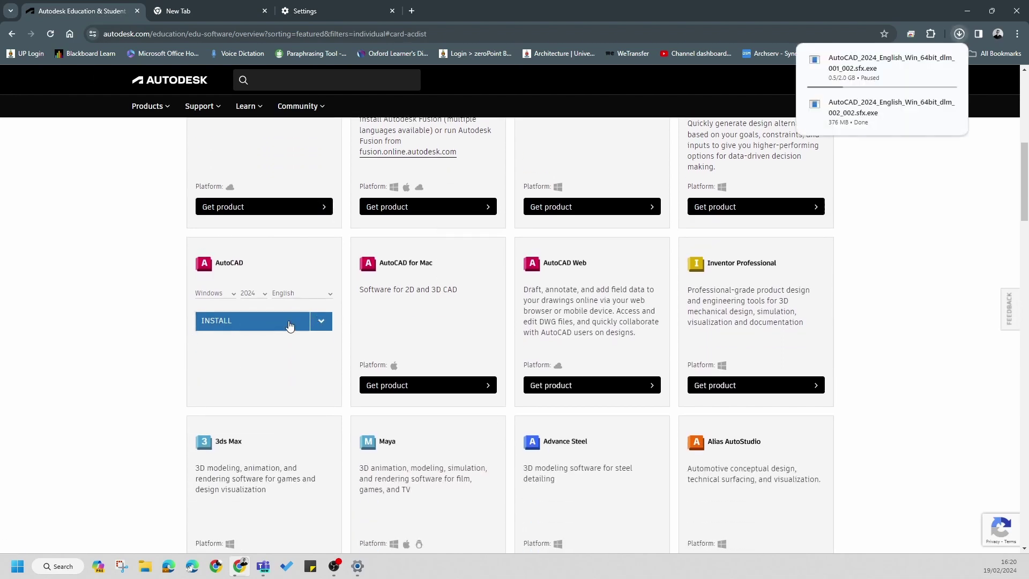
pyautogui.scroll(-2, 270, 322)
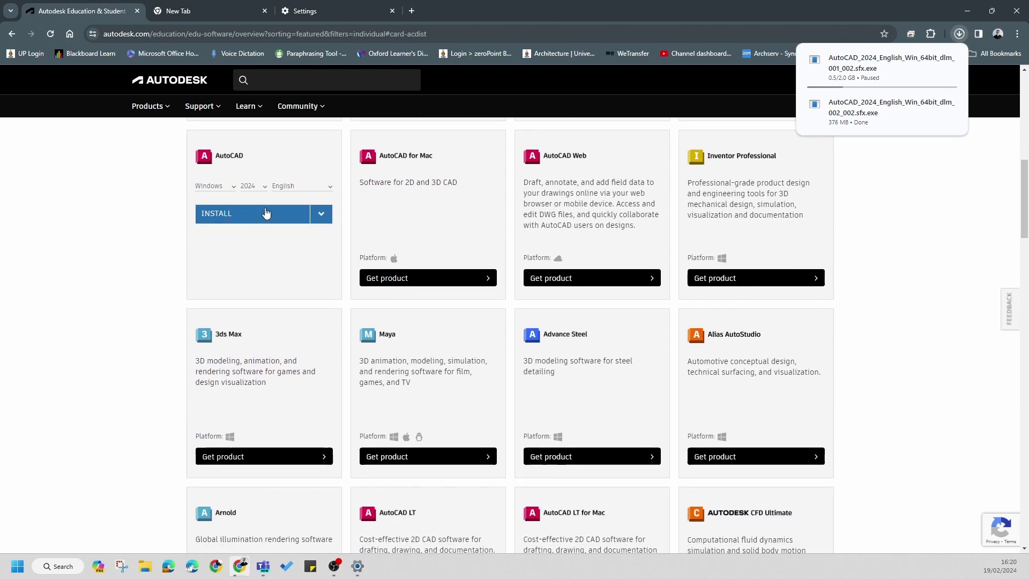
pyautogui.scroll(4, 268, 217)
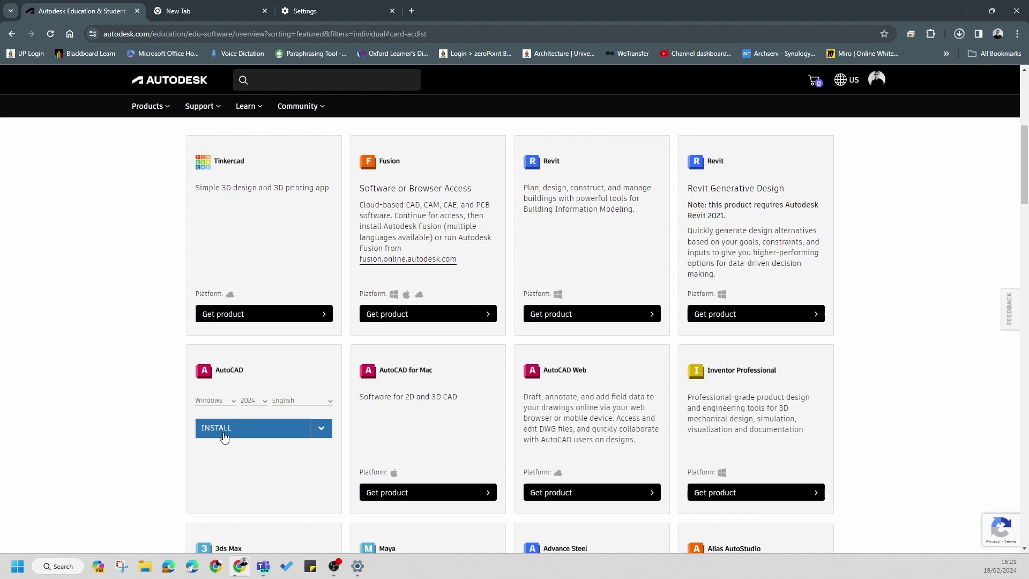
pyautogui.scroll(-3, 225, 437)
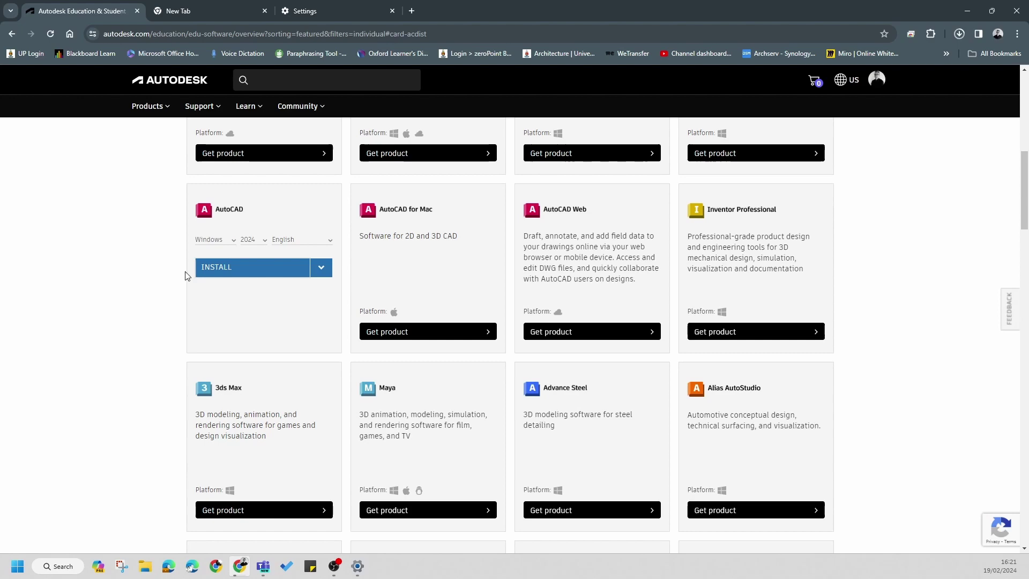
pyautogui.scroll(-6, 238, 273)
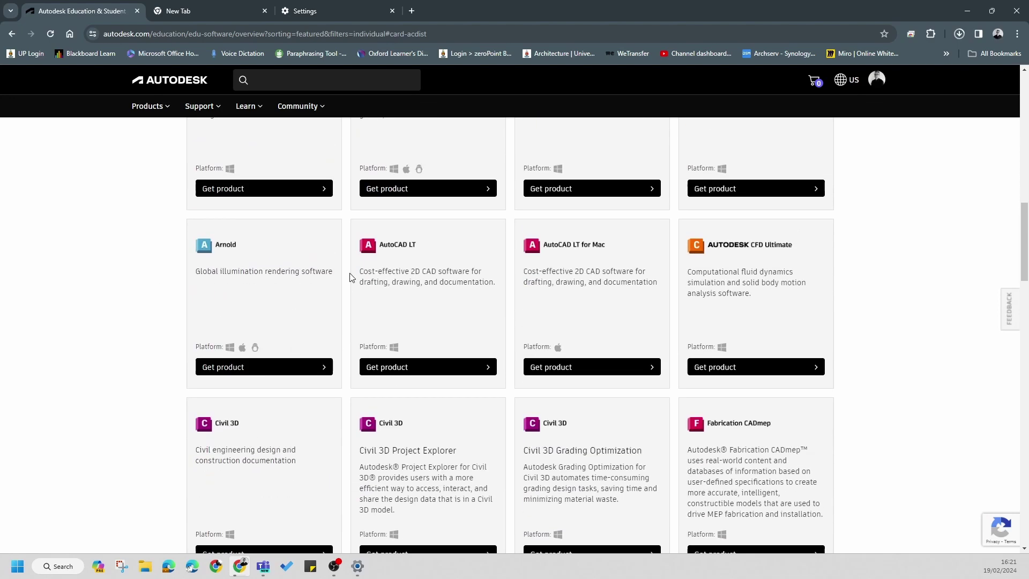
pyautogui.scroll(4, 290, 321)
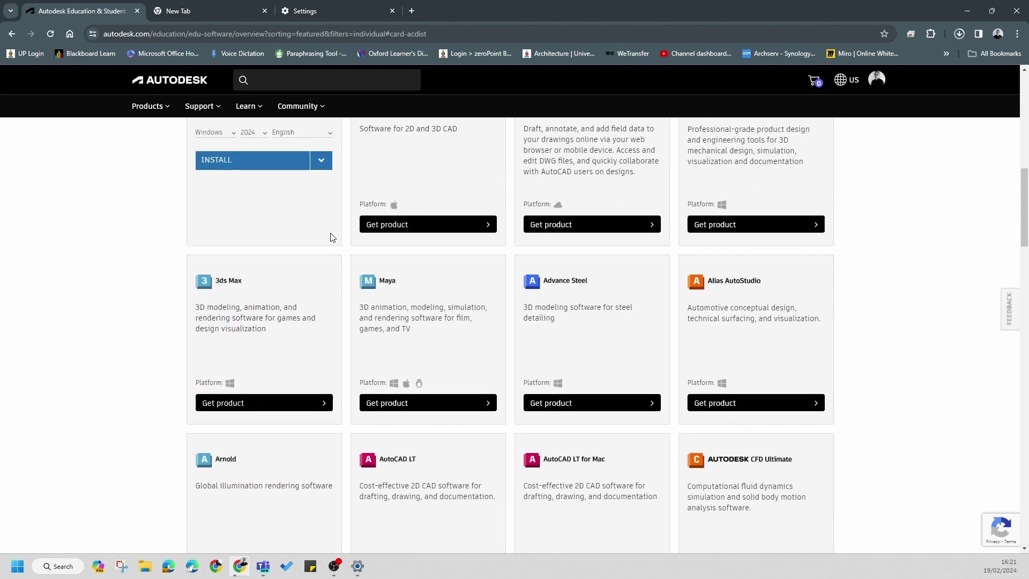
pyautogui.scroll(-4, 308, 240)
pyautogui.scroll(-1, 753, 285)
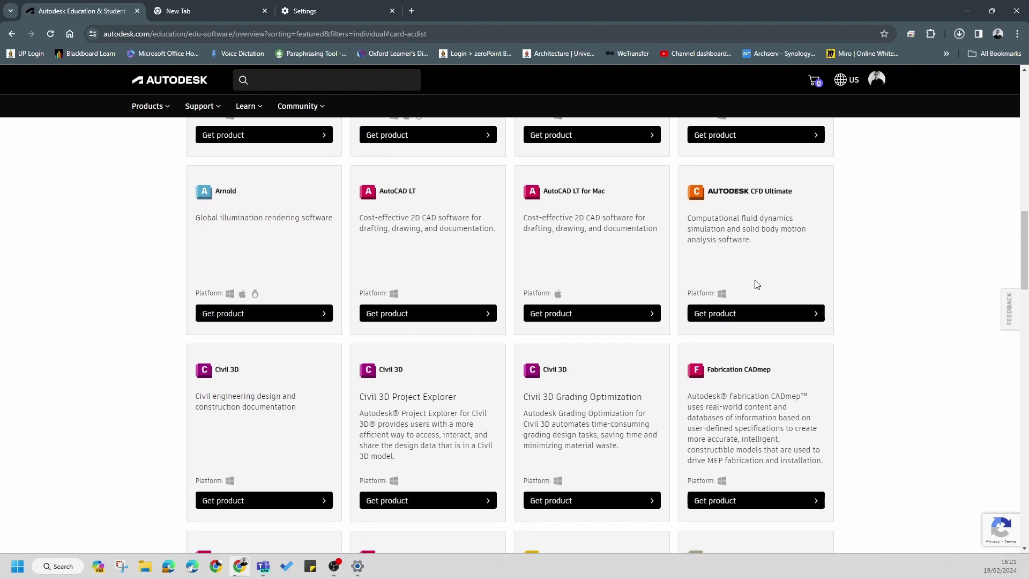
pyautogui.scroll(3, 753, 285)
pyautogui.scroll(5, 742, 270)
pyautogui.scroll(4, 742, 270)
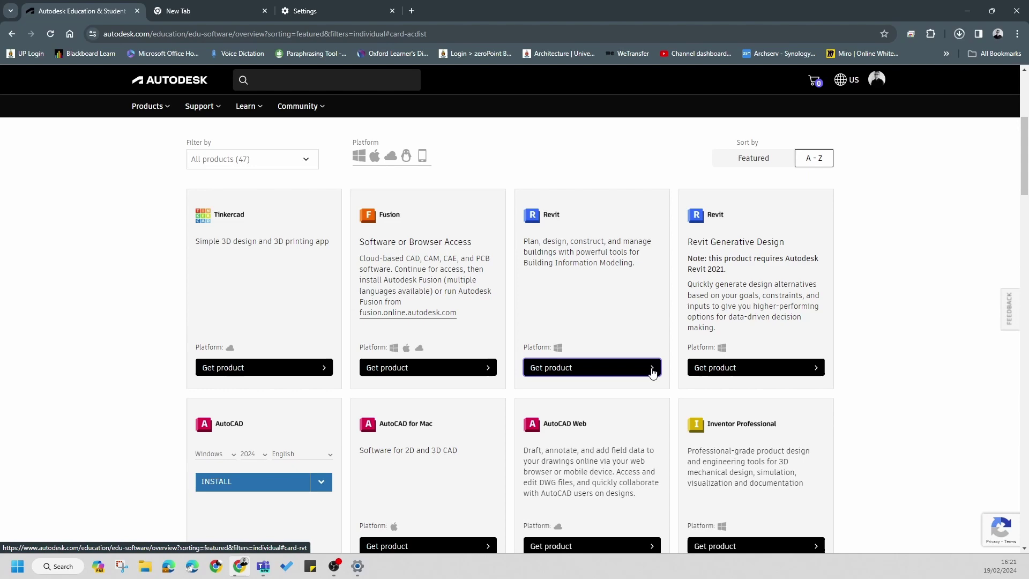
# Show the download options on the Revit product card.
pyautogui.click(652, 371)
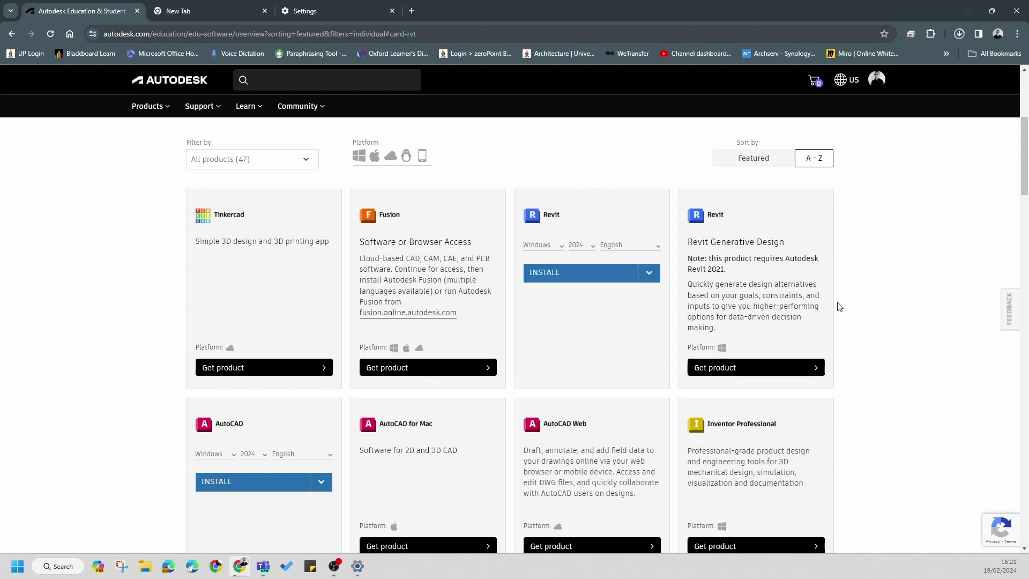
pyautogui.scroll(-5, 806, 302)
pyautogui.scroll(2, 806, 301)
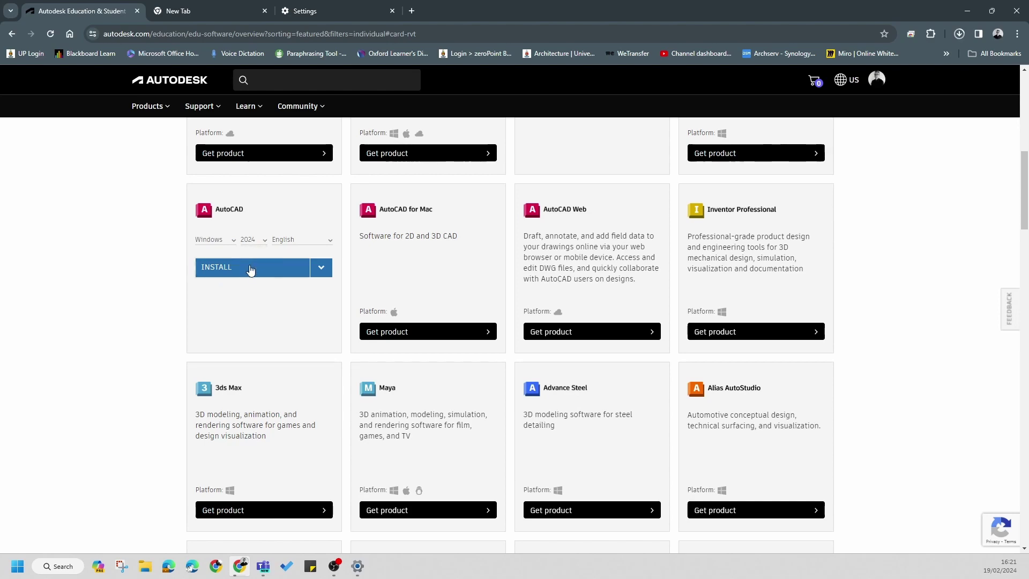
# Scroll to the Autodesk Forma card and open its trial eligibility page.
pyautogui.scroll(-10, 251, 269)
pyautogui.scroll(-5, 294, 252)
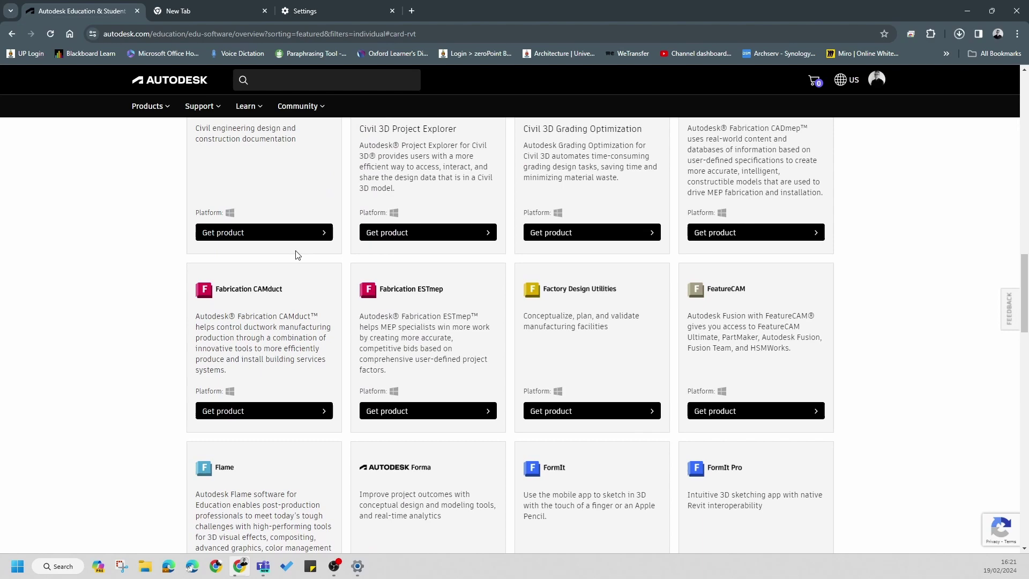
pyautogui.scroll(-3, 376, 254)
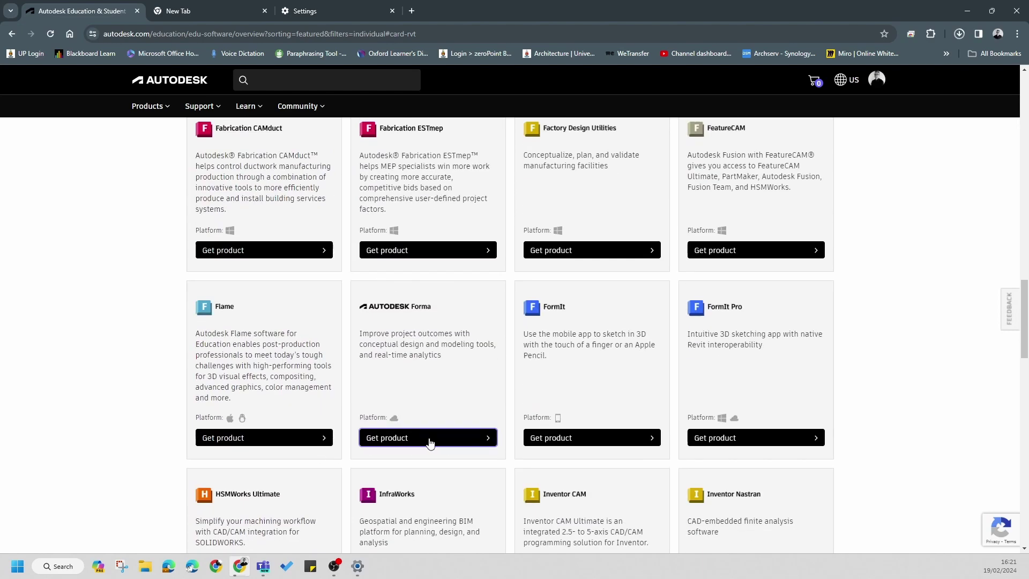
pyautogui.click(465, 442)
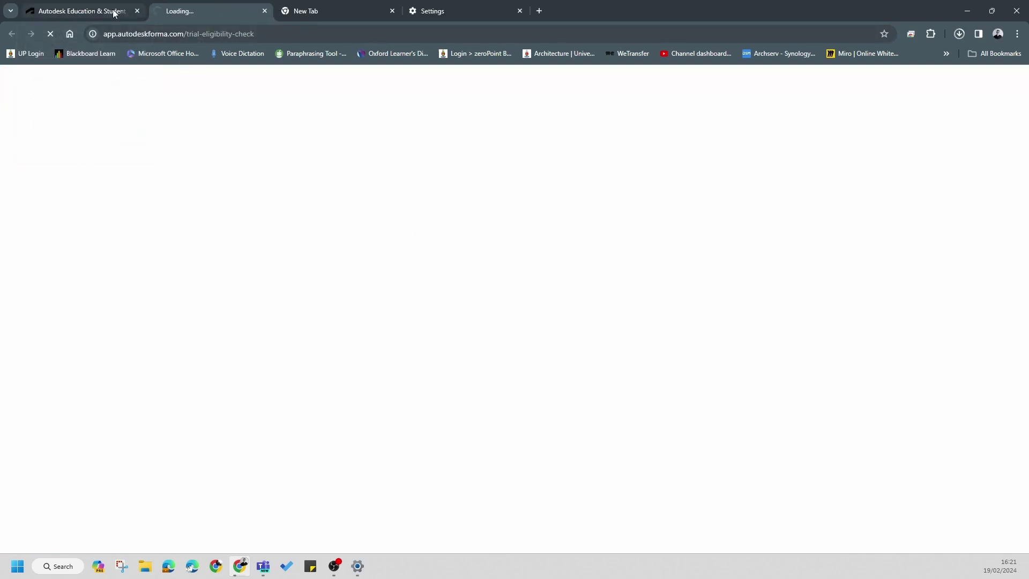
# Return to the catalogue, view FormIt Pro's Windows 2024 English install choices, then dismiss them.
pyautogui.click(109, 14)
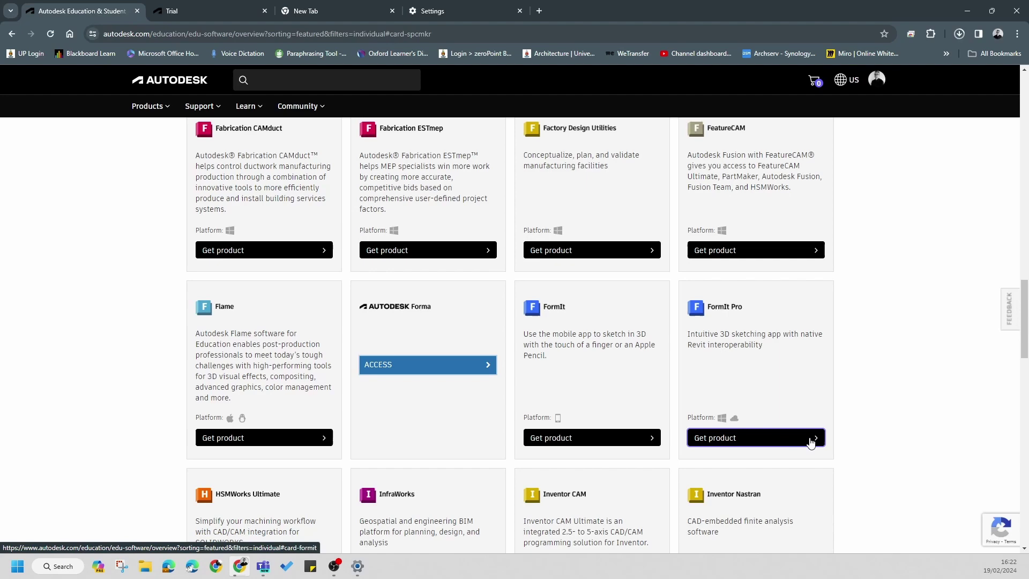
pyautogui.click(813, 443)
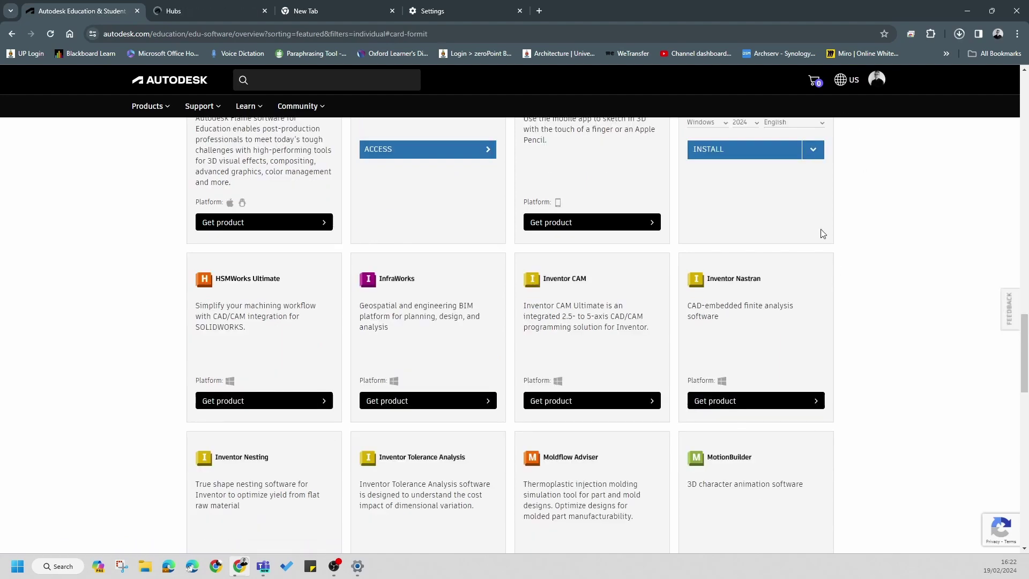
pyautogui.scroll(3, 846, 341)
pyautogui.click(813, 311)
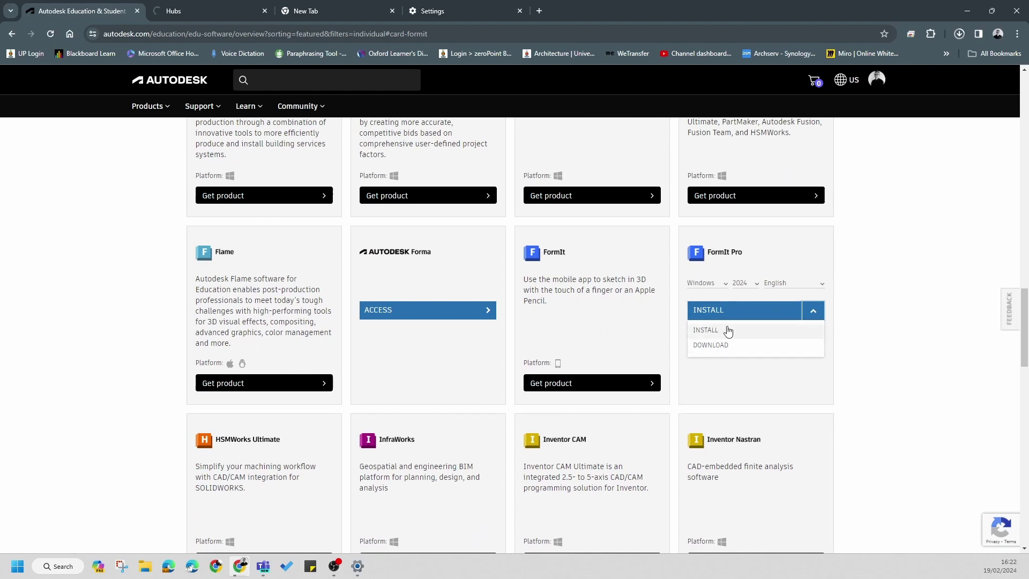
pyautogui.click(883, 296)
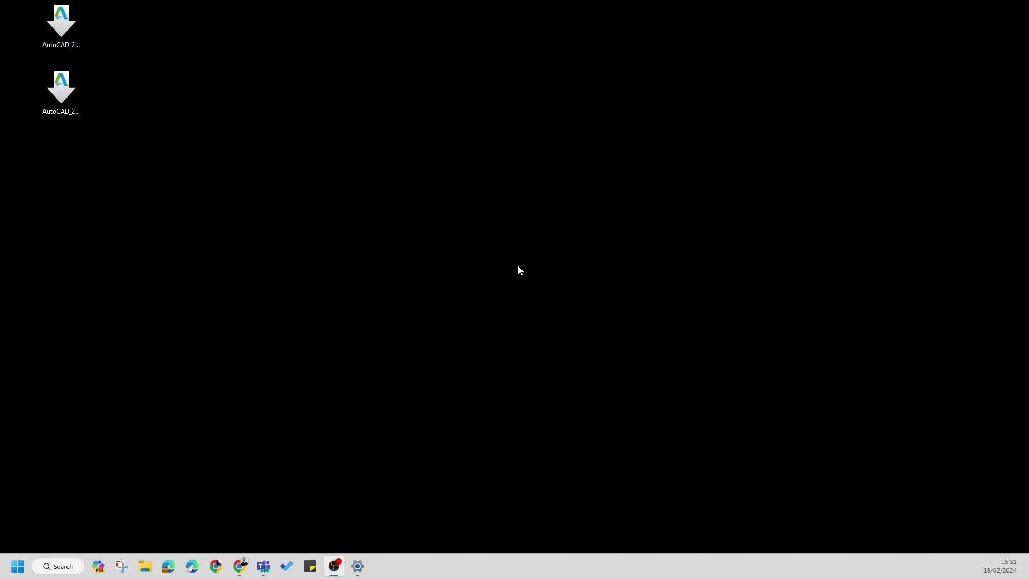
pyautogui.click(64, 18)
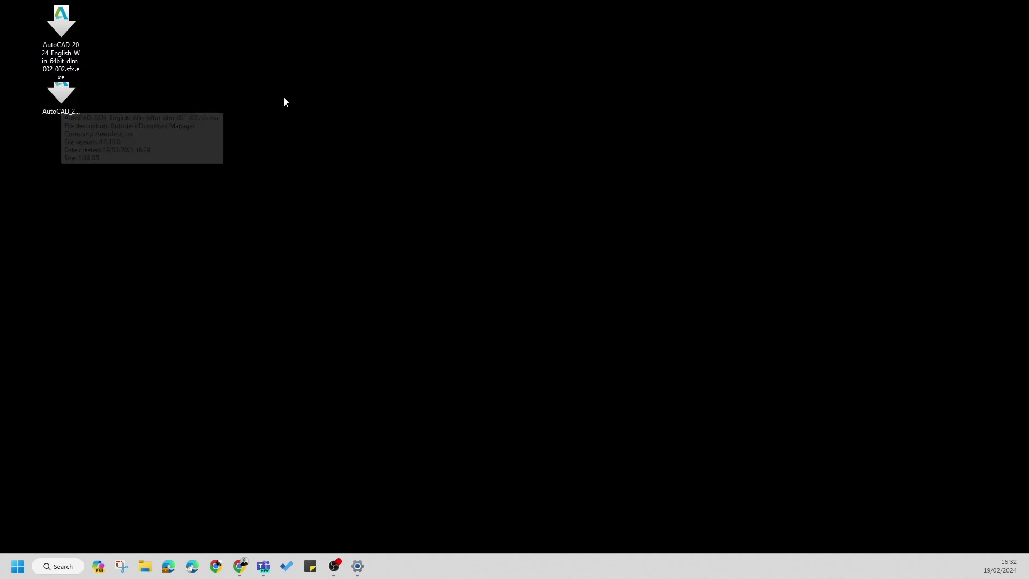
pyautogui.click(50, 101)
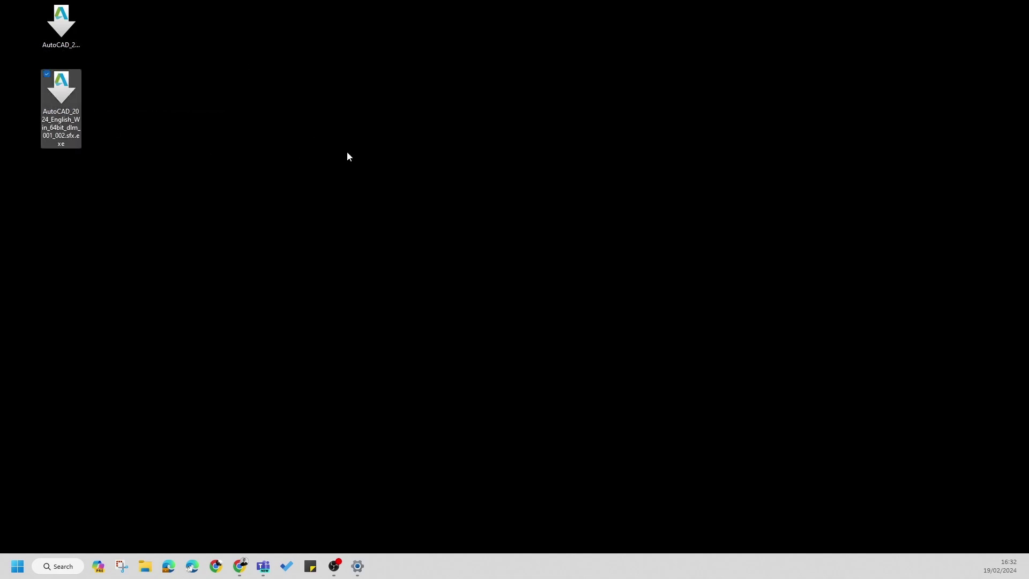
pyautogui.click(172, 124)
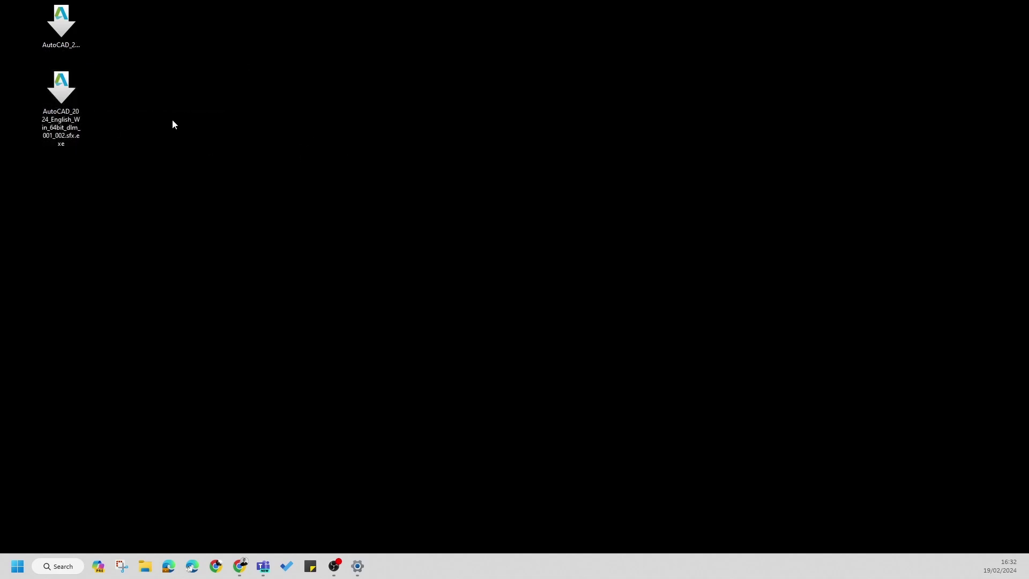
pyautogui.click(73, 23)
pyautogui.click(255, 159)
pyautogui.click(74, 113)
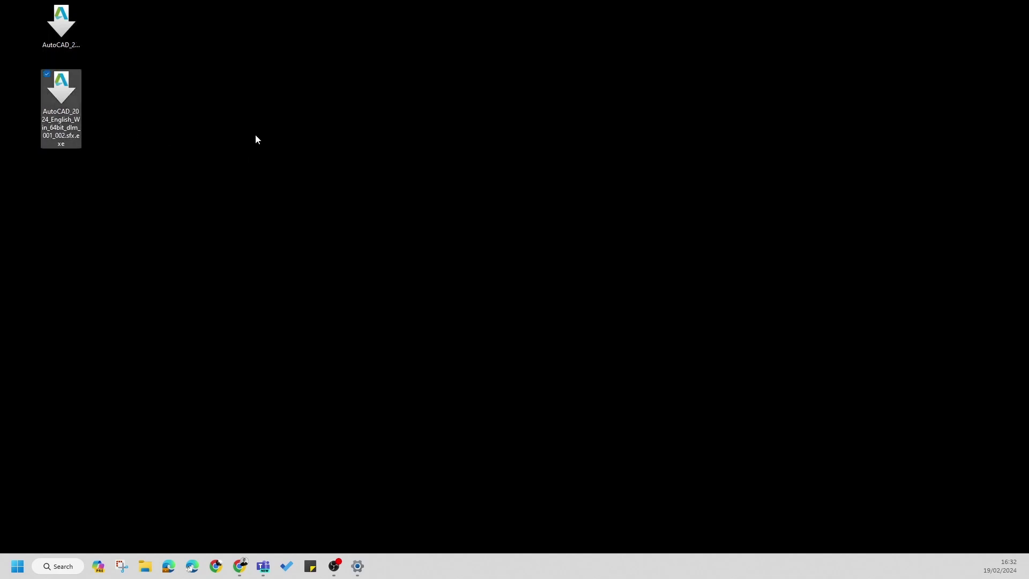
pyautogui.doubleClick(63, 113)
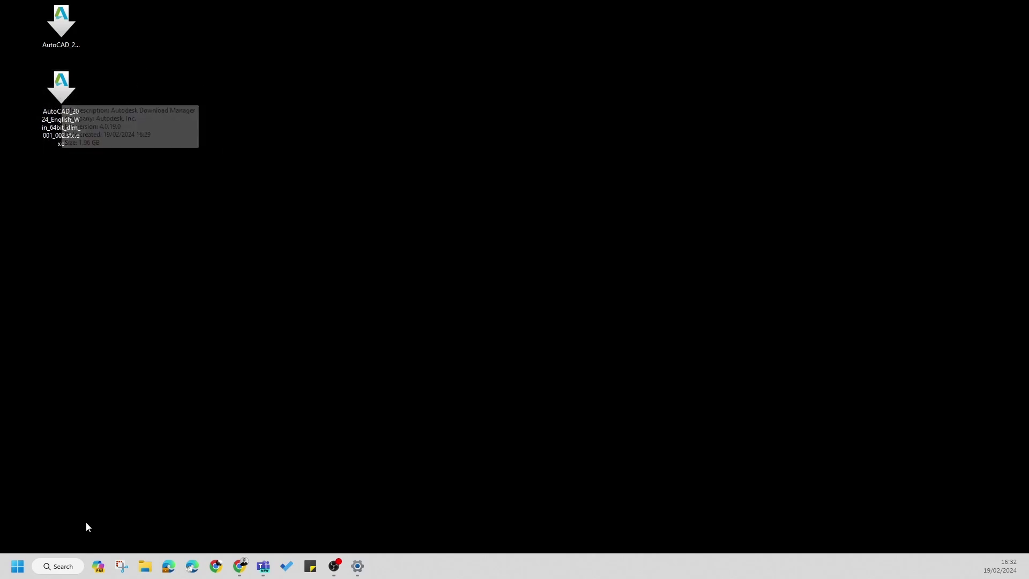
# Browse File Explorer to C:\Autodesk\AutoCAD_2024_English_Win_64bit_dlm, showing Setup.exe and 13 items.
pyautogui.click(145, 566)
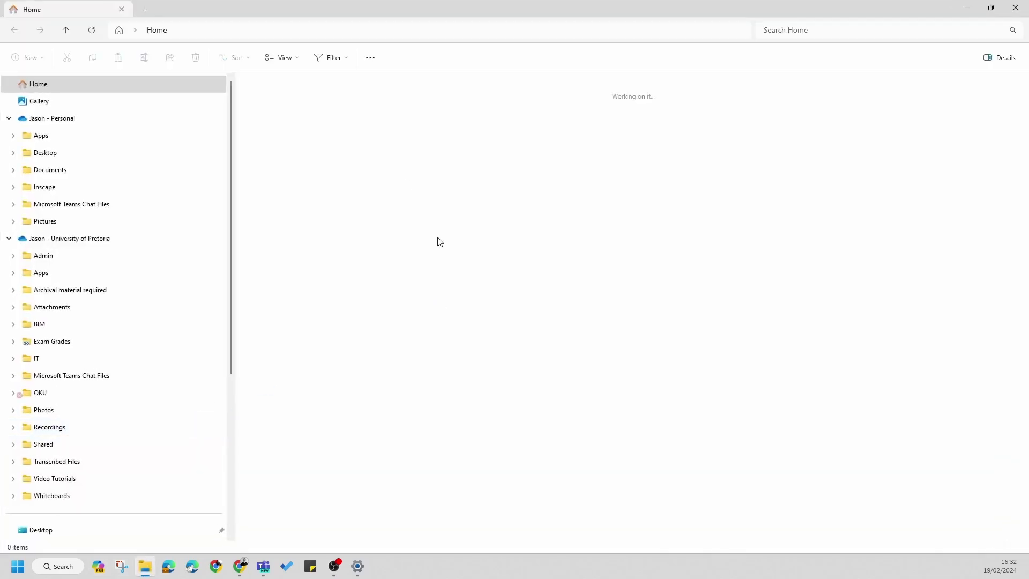
pyautogui.scroll(-5, 94, 374)
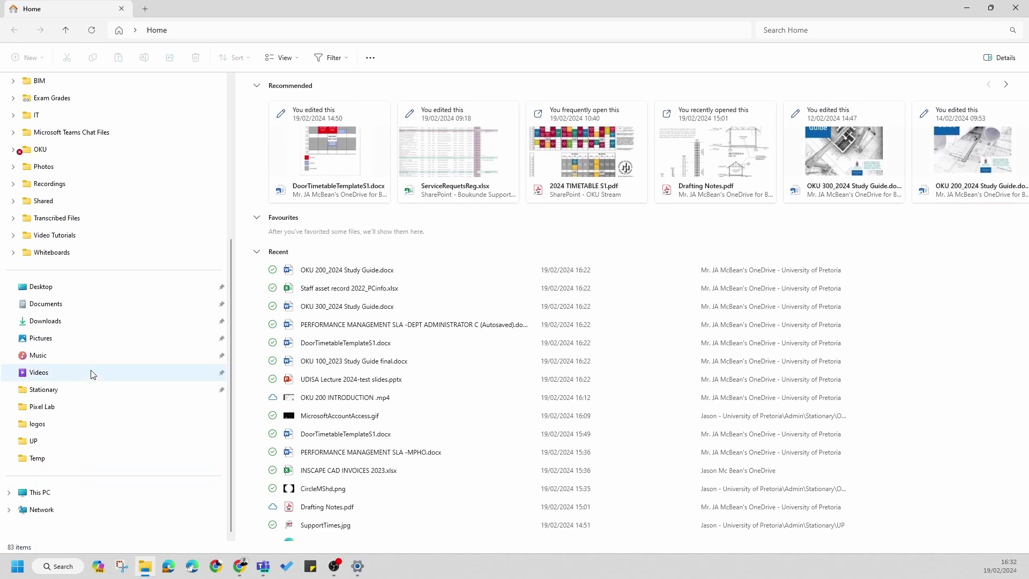
pyautogui.click(47, 496)
pyautogui.doubleClick(320, 106)
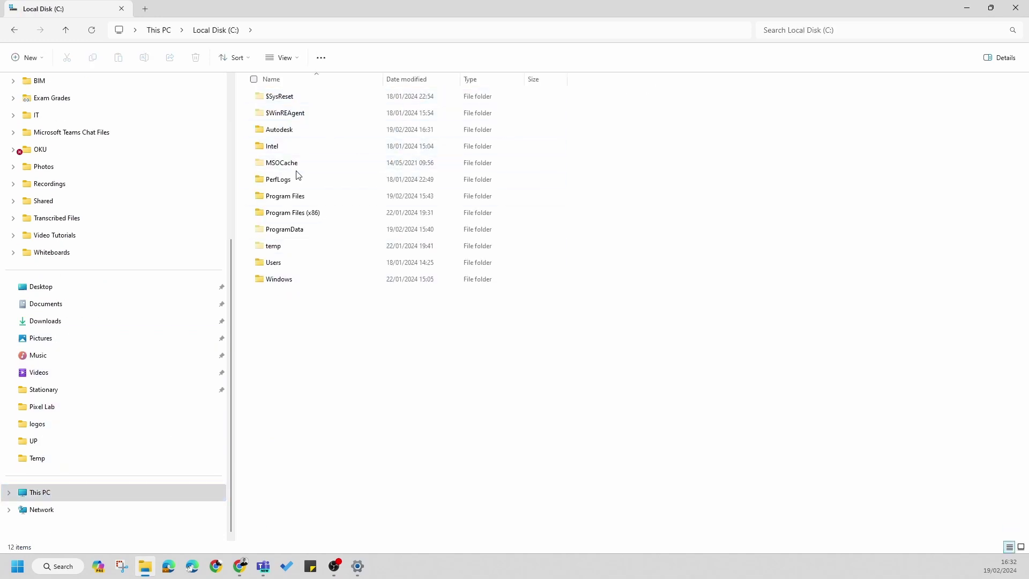
pyautogui.doubleClick(292, 131)
pyautogui.doubleClick(304, 113)
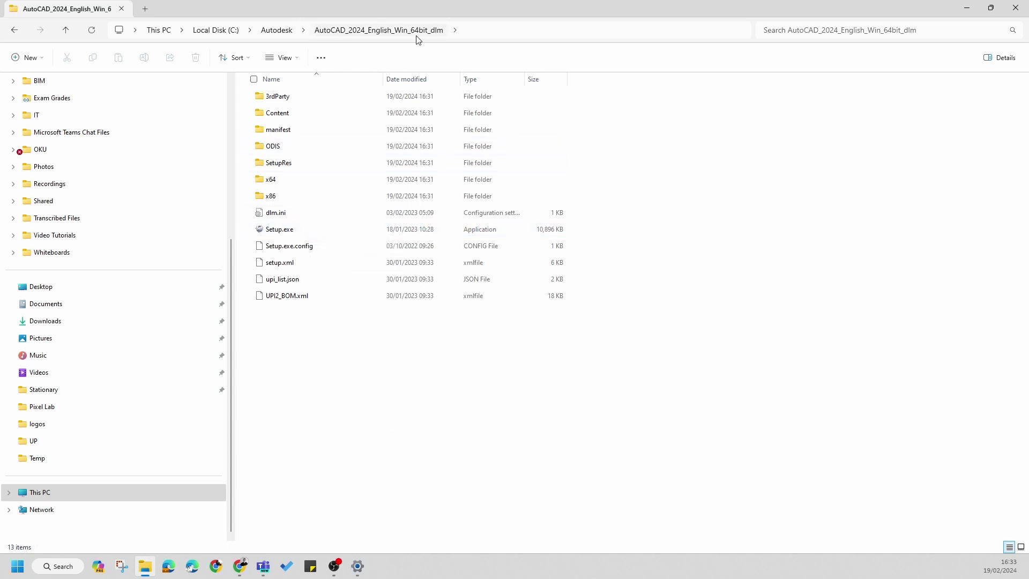
# Check the AutoCAD_2024_English_Win_64bit_dlm folder's Properties, confirming a size of 2.51 GB.
pyautogui.click(276, 30)
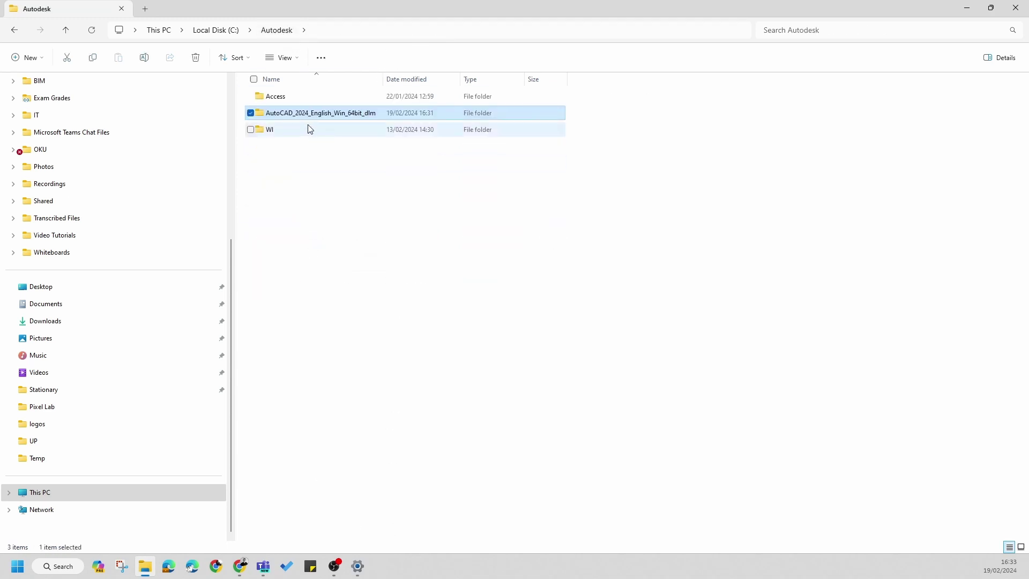
pyautogui.rightClick(308, 117)
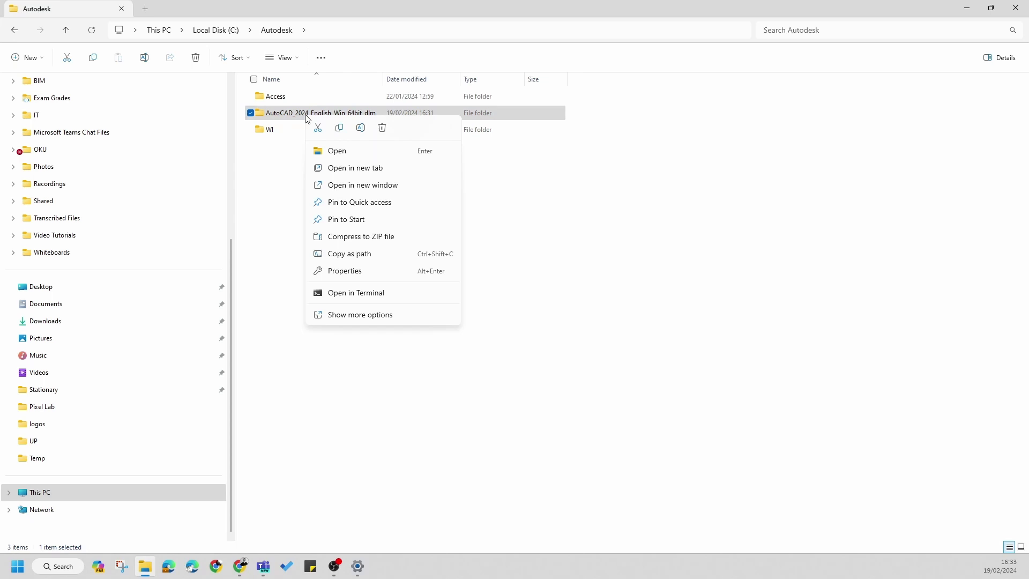
pyautogui.click(352, 271)
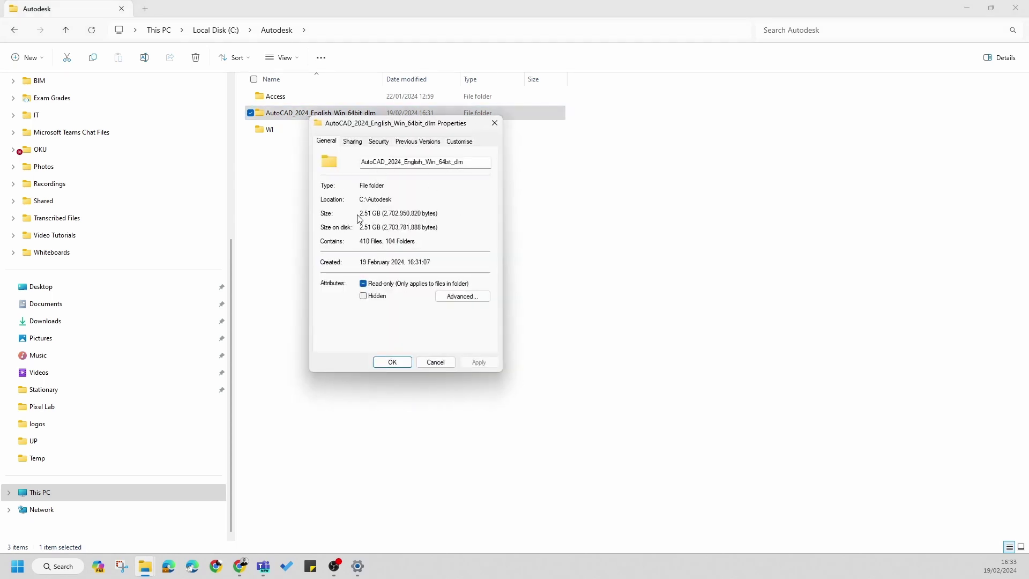
pyautogui.click(495, 123)
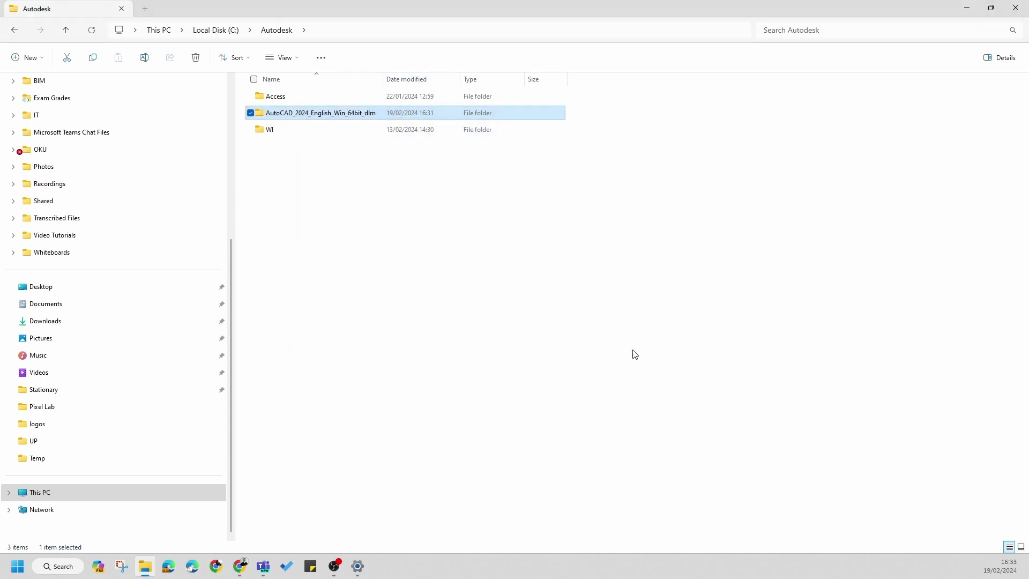
pyautogui.click(394, 257)
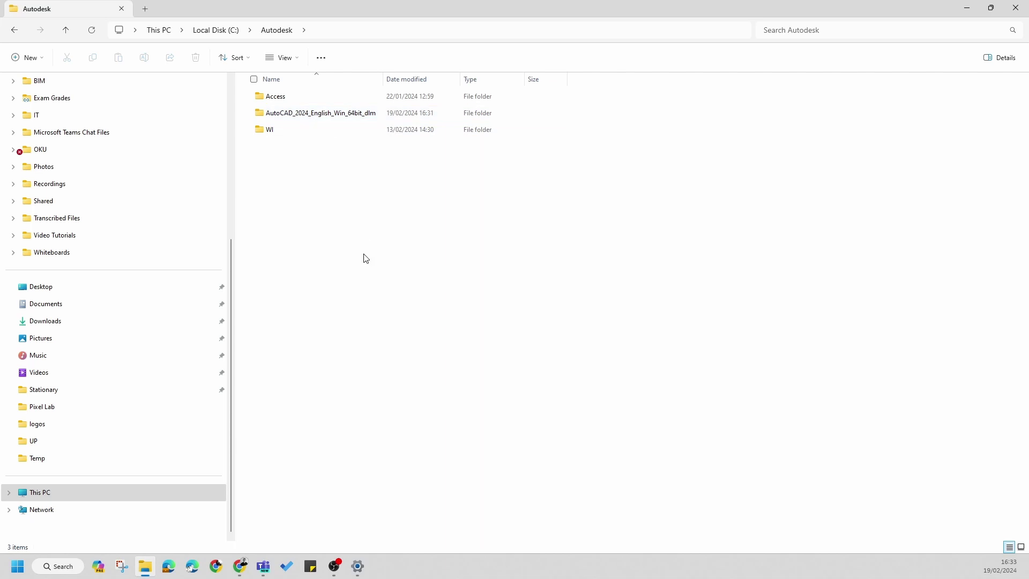
# Delete both AutoCAD installer files from the desktop.
pyautogui.click(970, 7)
pyautogui.moveTo(268, 268); pyautogui.dragTo(21, 8)
pyautogui.press('Delete')
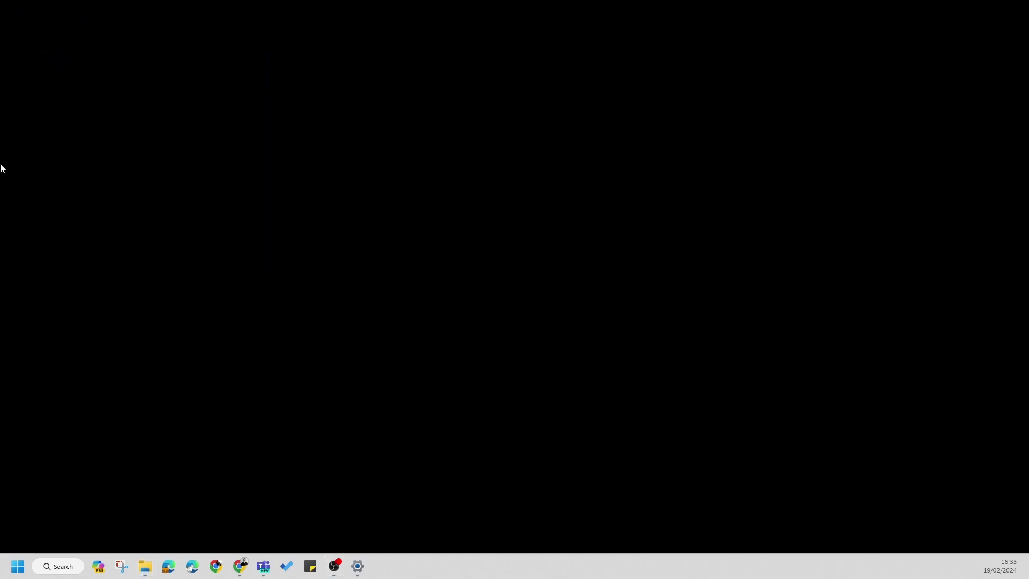